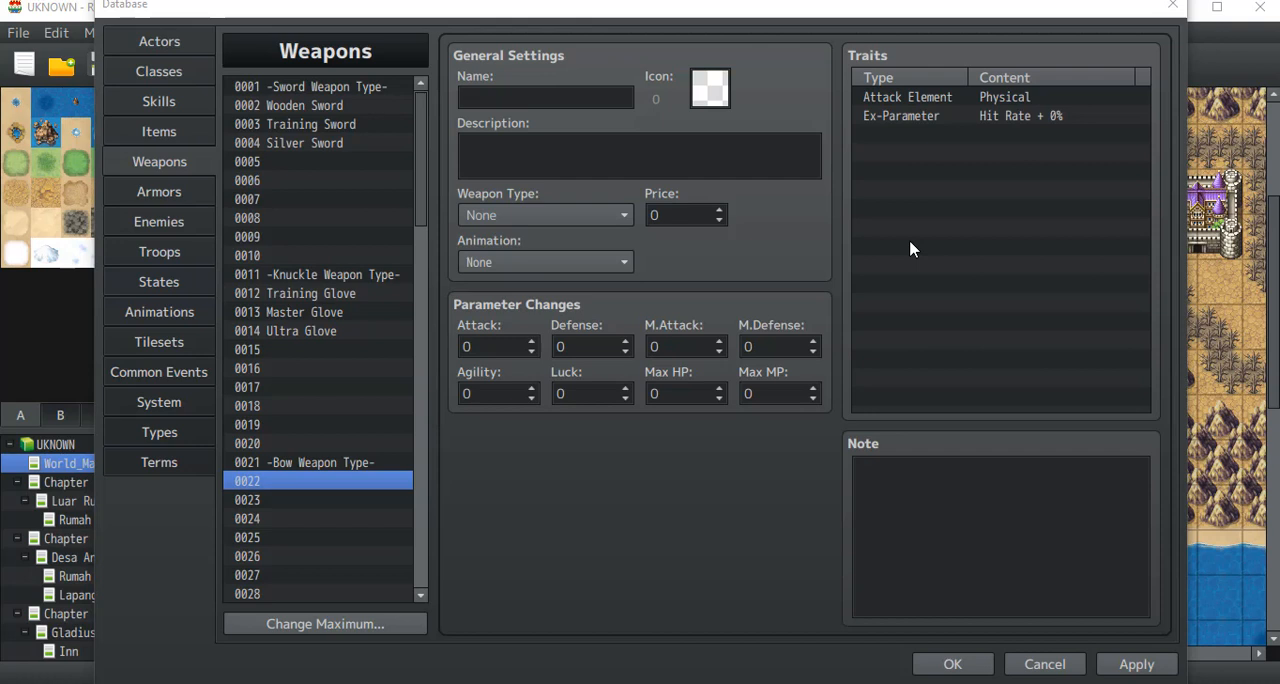
# Step: Look through the sword, knuckle and bow sections of the weapons list, including their empty entries
pyautogui.click(905, 116)
pyautogui.click(356, 163)
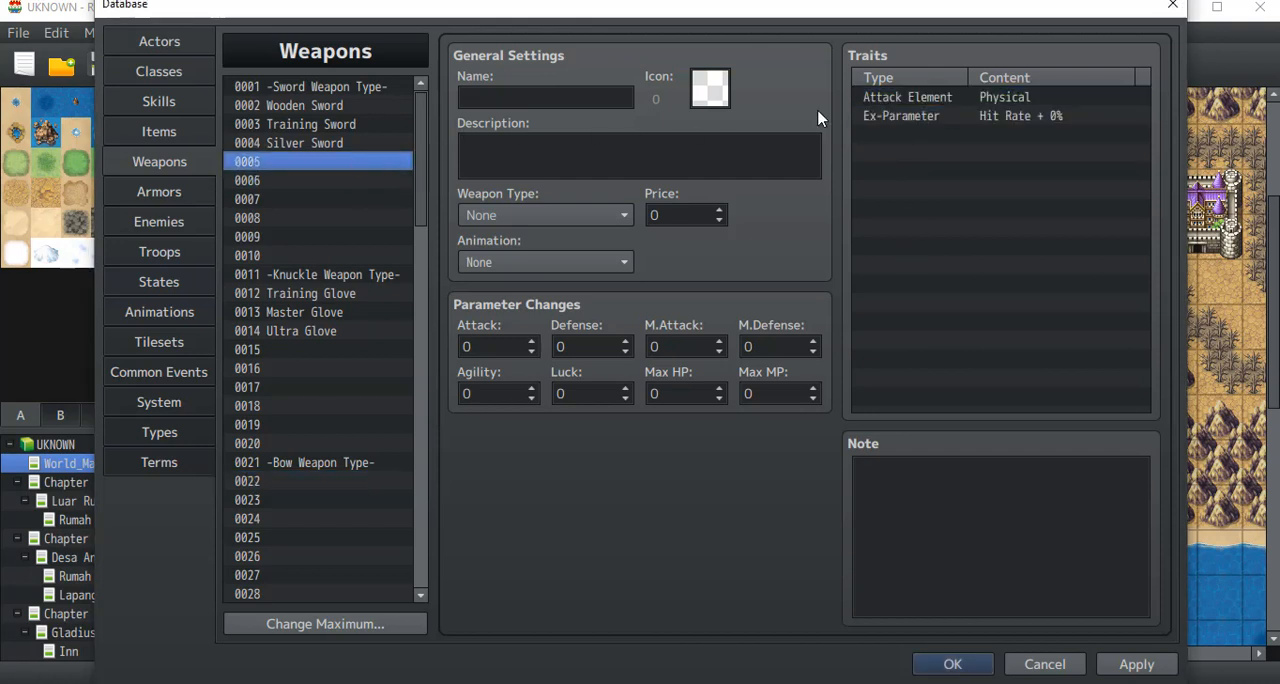
pyautogui.click(333, 199)
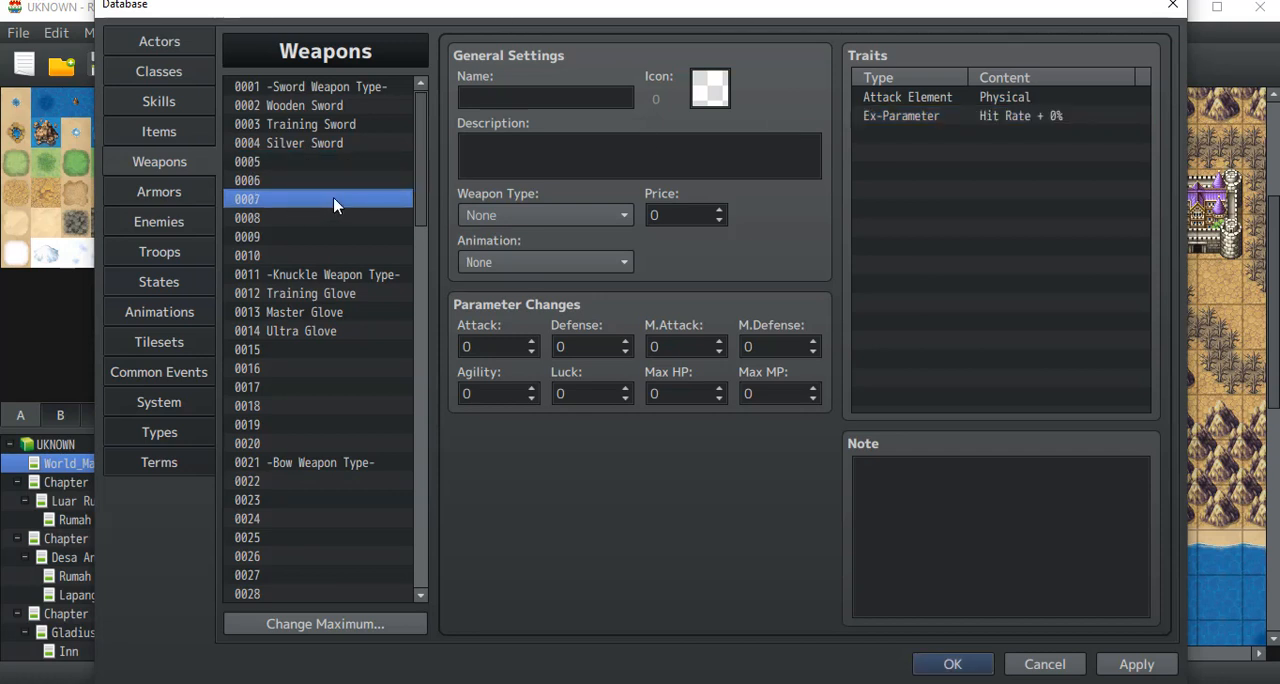
pyautogui.click(337, 90)
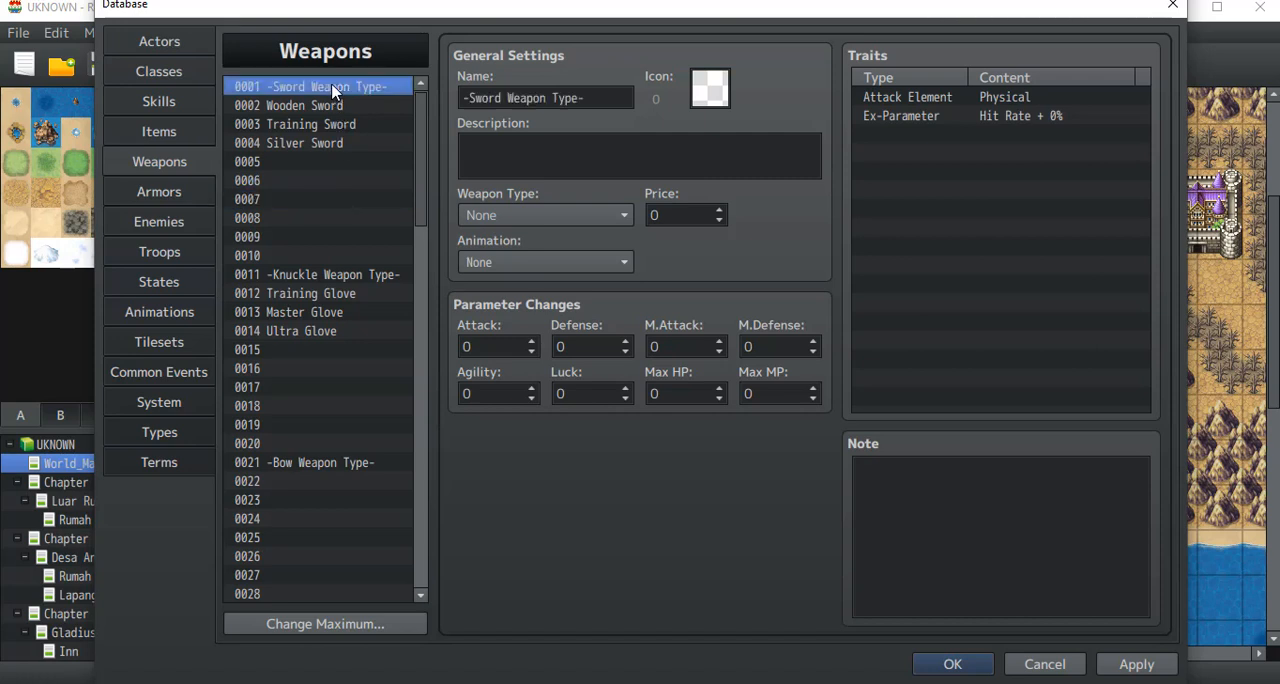
pyautogui.click(338, 276)
pyautogui.click(326, 464)
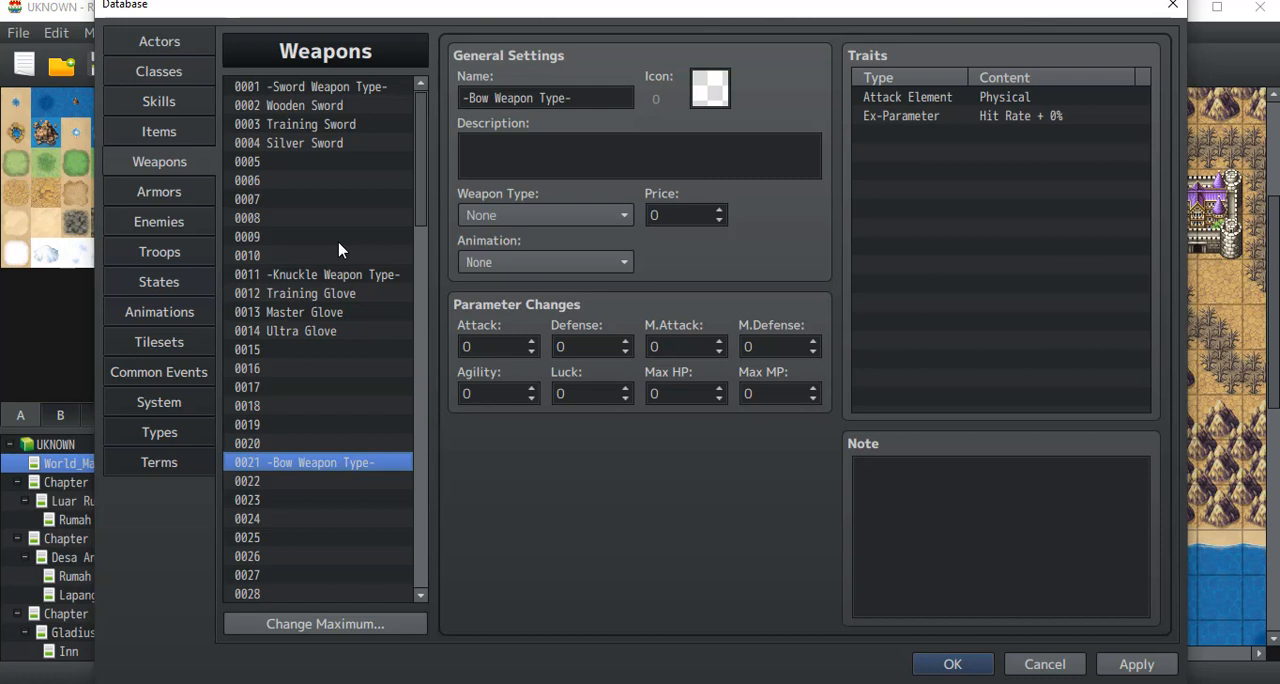
pyautogui.click(343, 88)
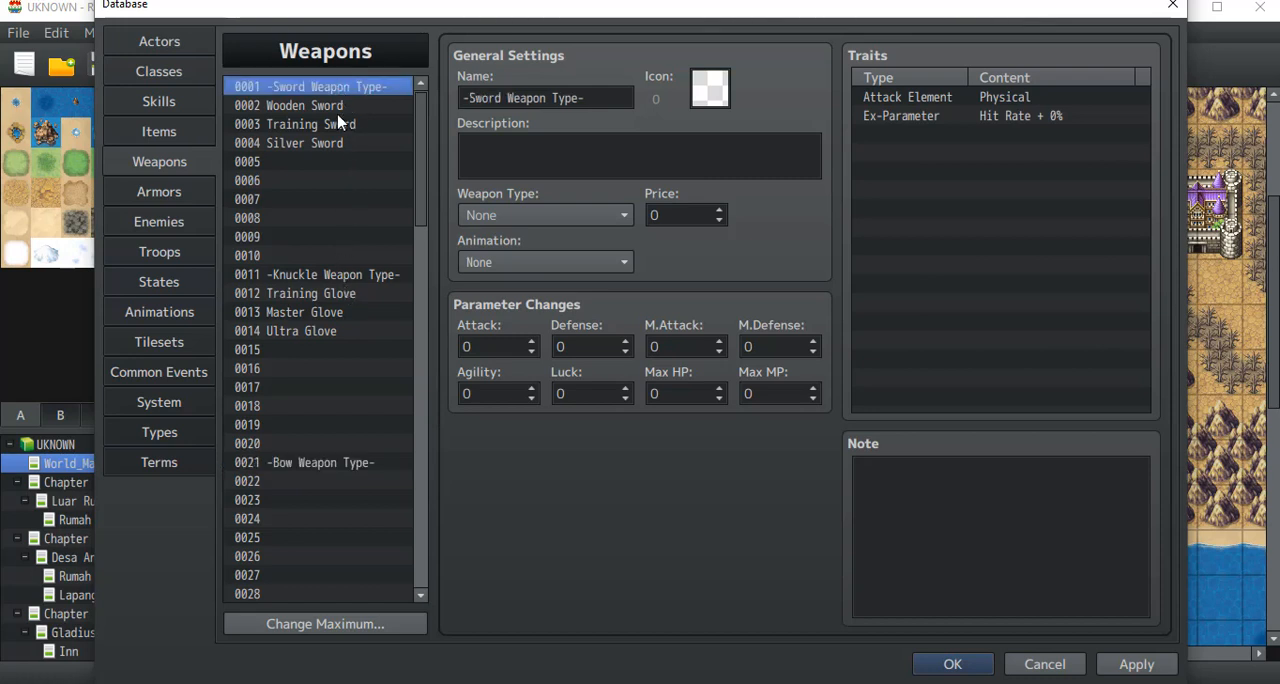
pyautogui.click(337, 279)
pyautogui.click(326, 90)
pyautogui.click(330, 277)
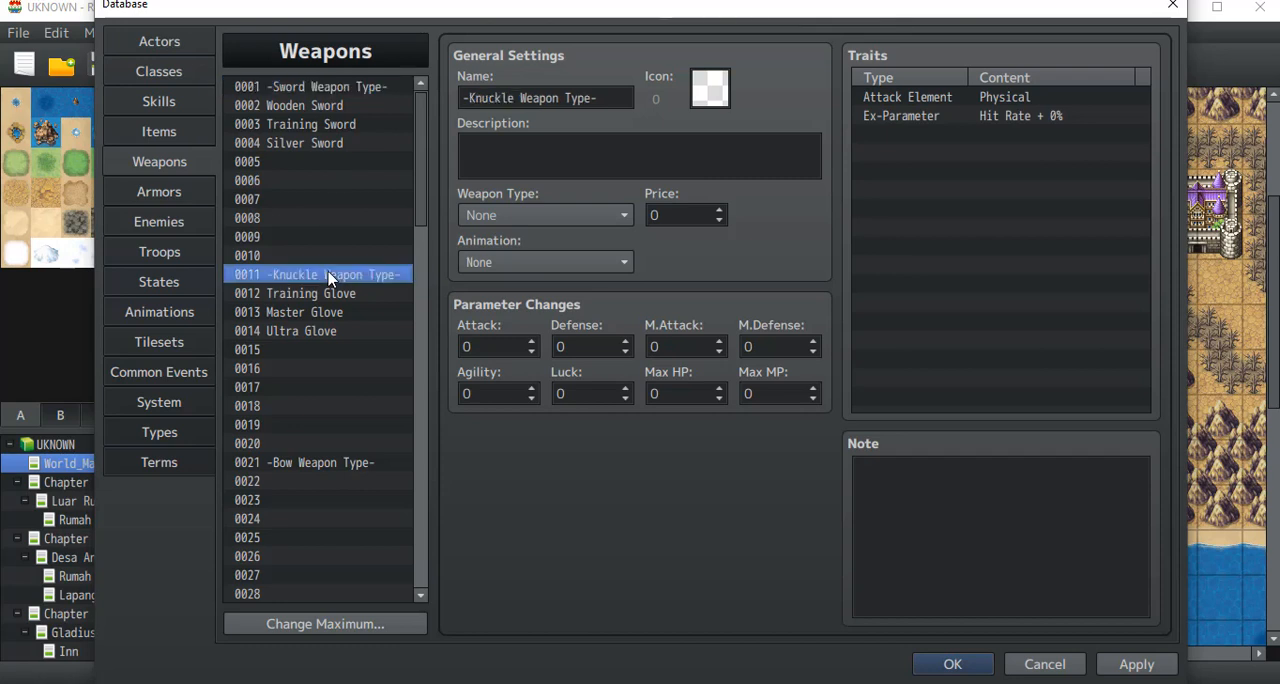
pyautogui.scroll(-3, 343, 220)
pyautogui.scroll(3, 342, 306)
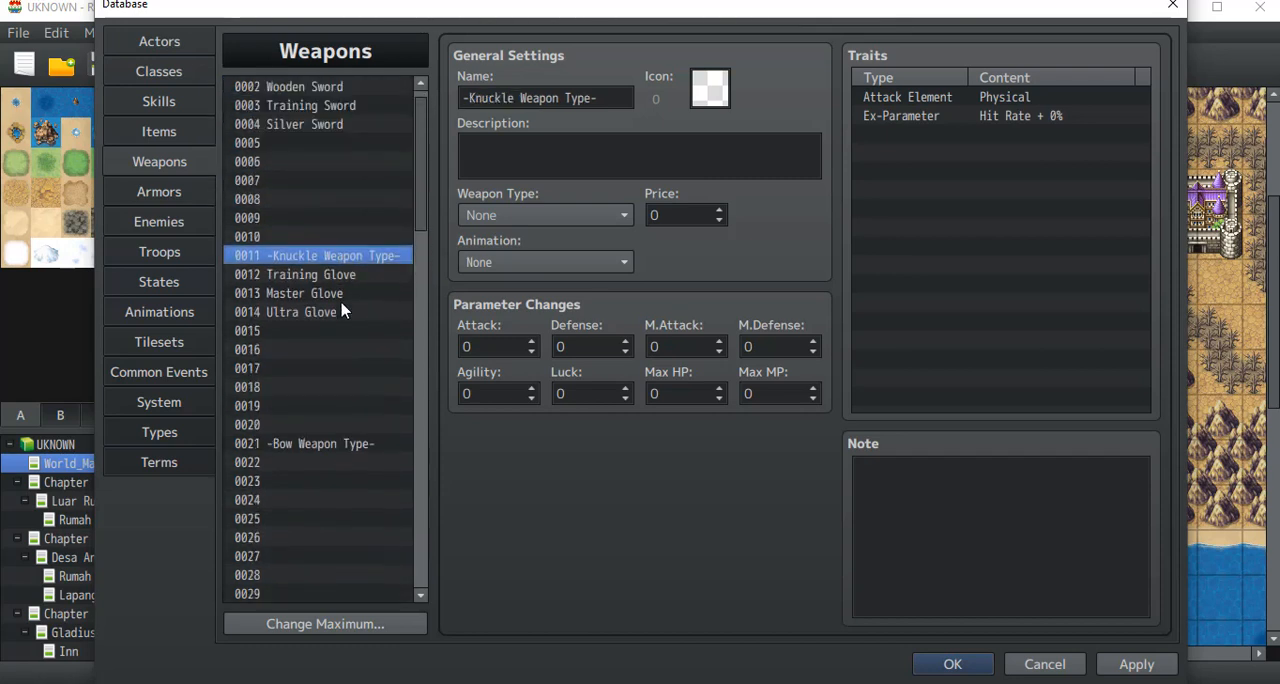
pyautogui.scroll(1, 342, 311)
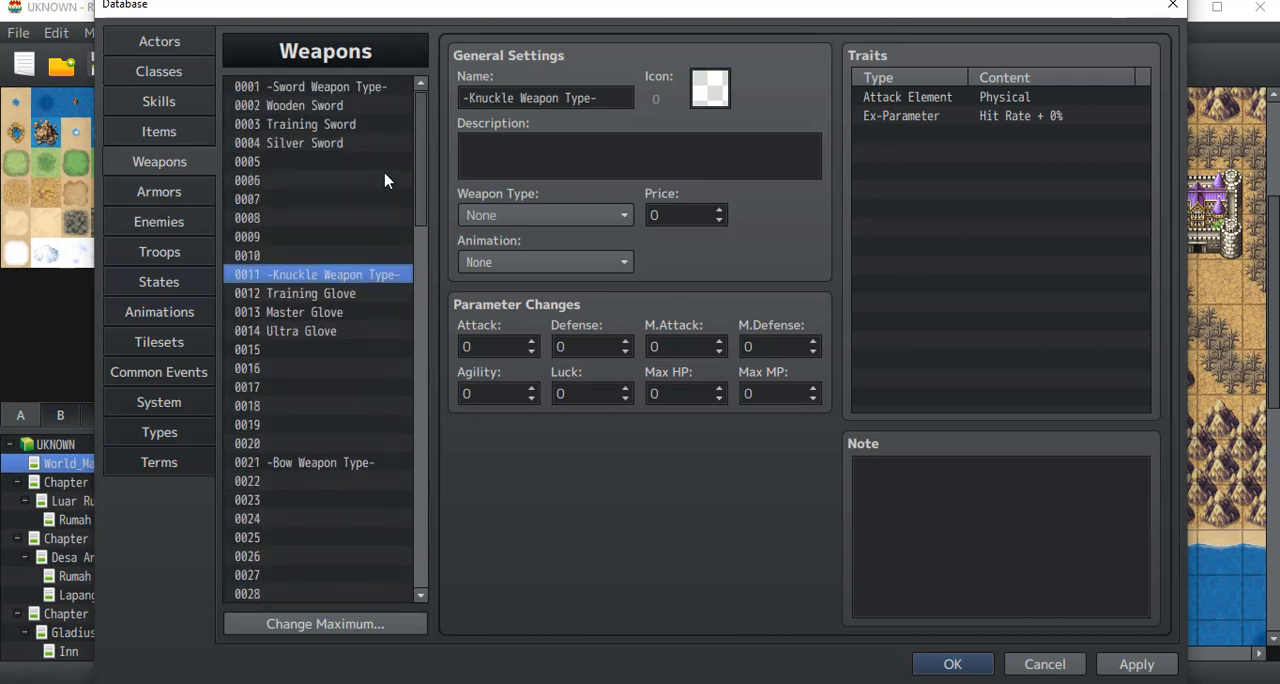
pyautogui.click(346, 163)
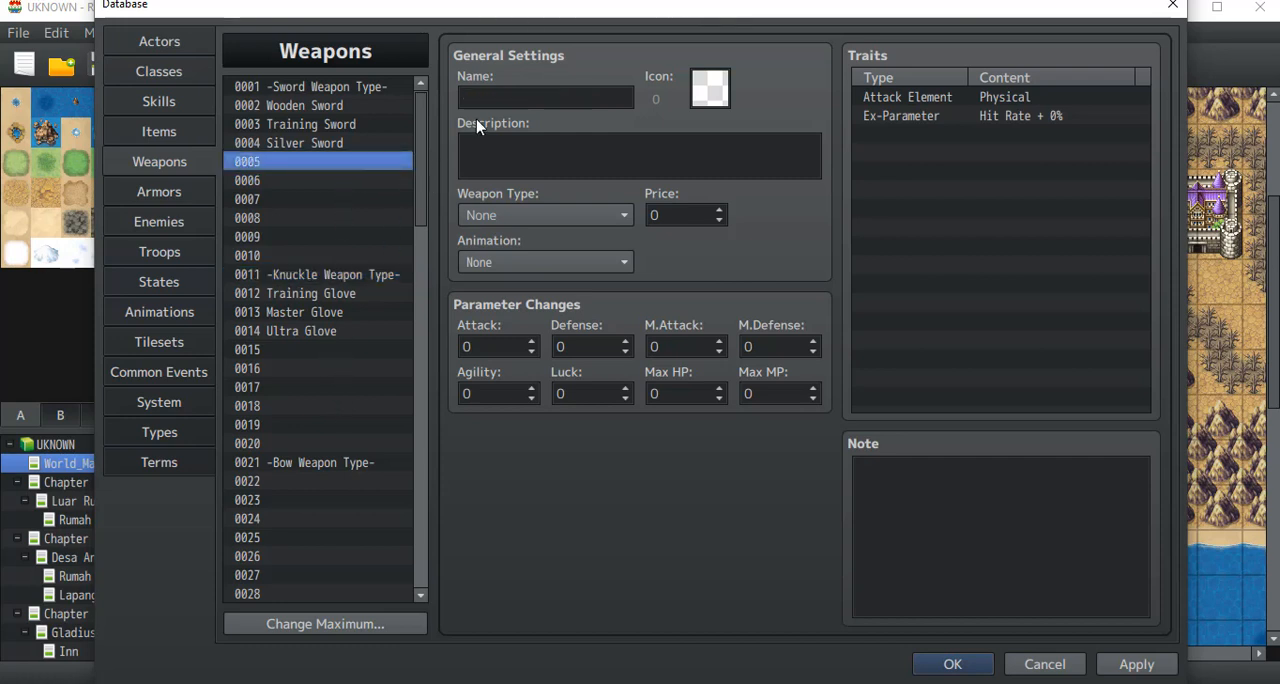
# Step: Name weapon entry 0022 "Short Bow" and assign it the bow-and-arrow icon number 102
pyautogui.click(312, 483)
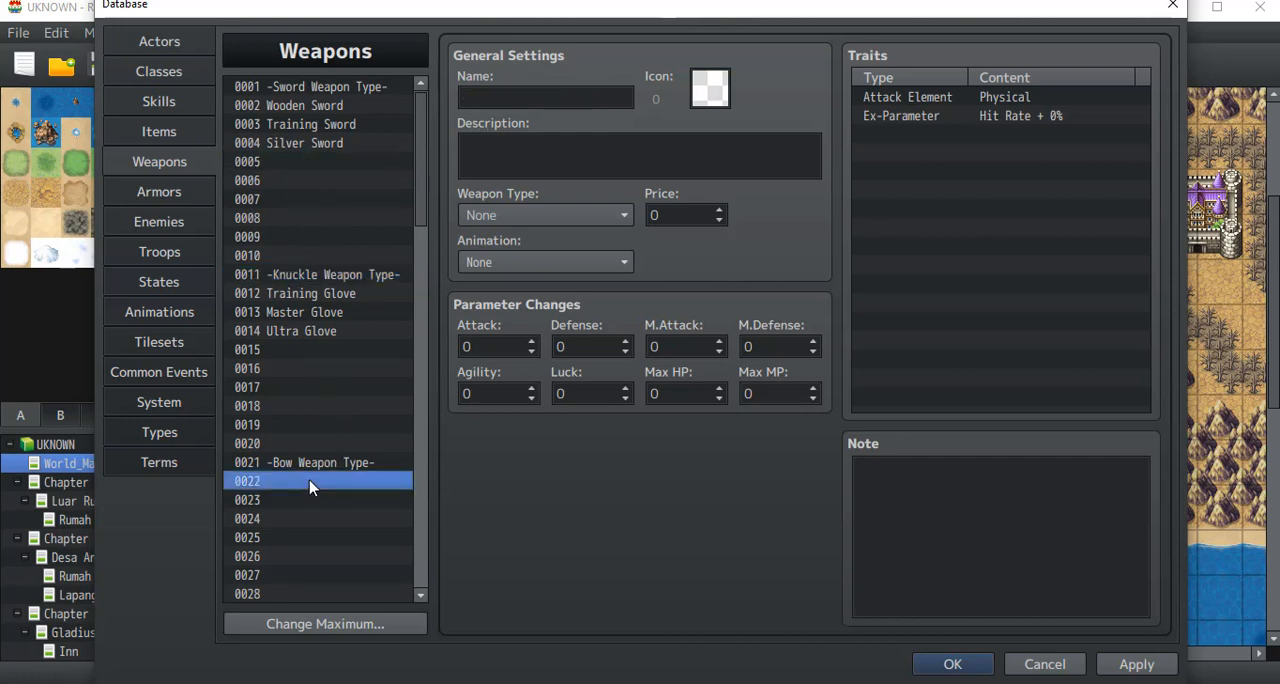
pyautogui.click(492, 90)
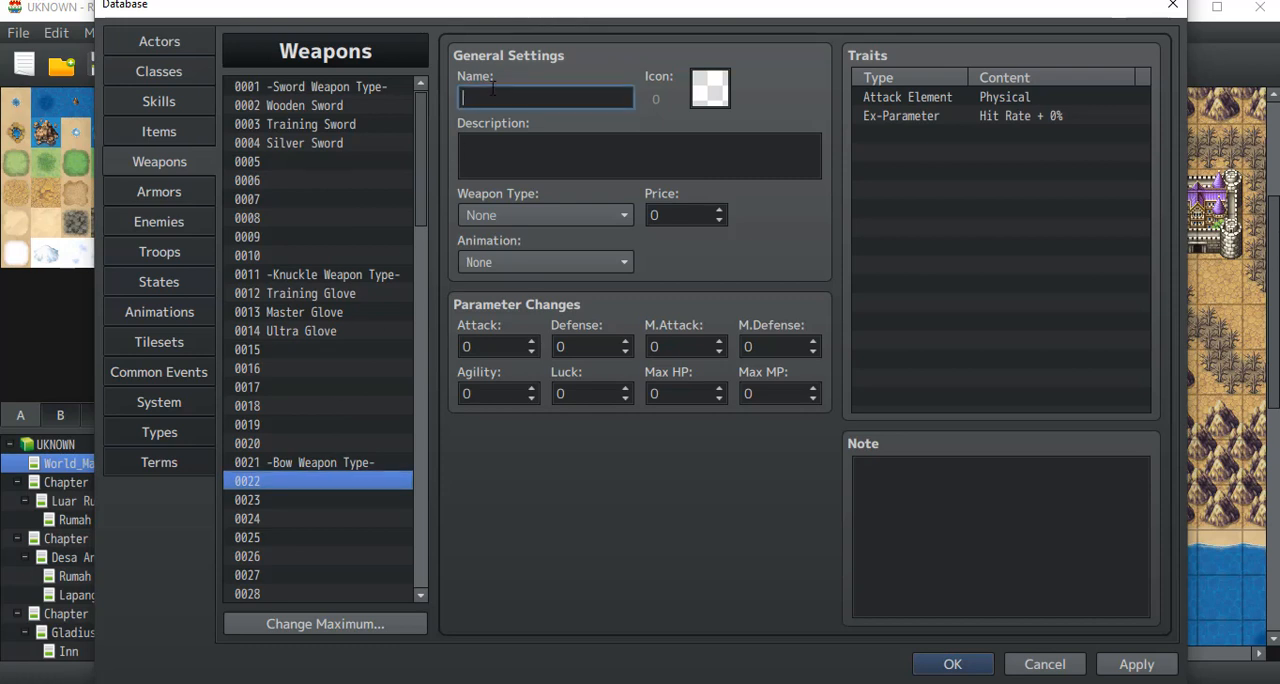
pyautogui.write('Short Bow')
pyautogui.click(714, 100)
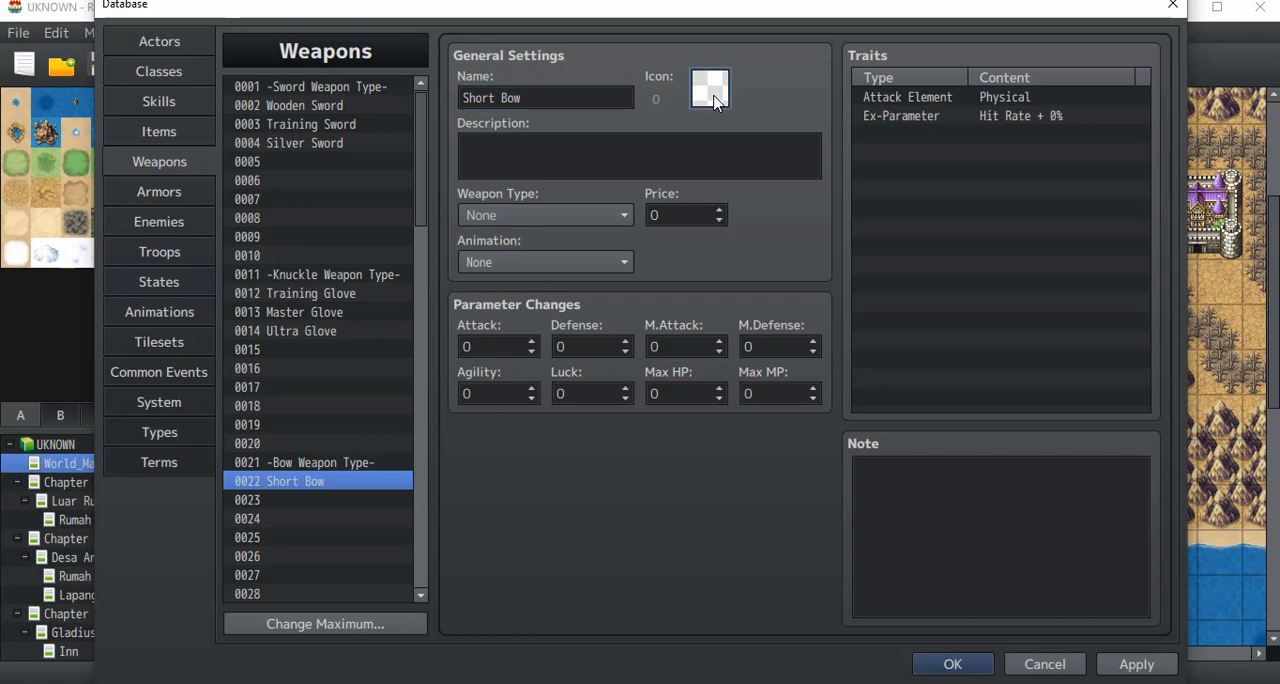
pyautogui.doubleClick(714, 100)
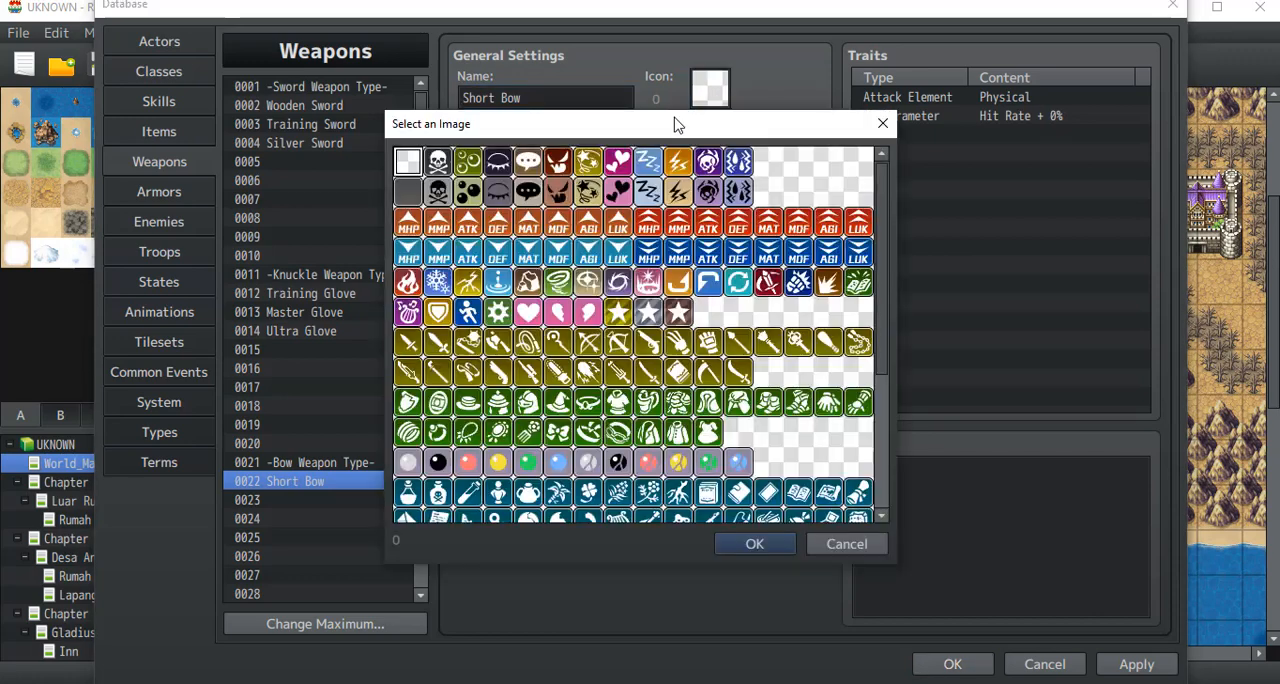
pyautogui.click(588, 343)
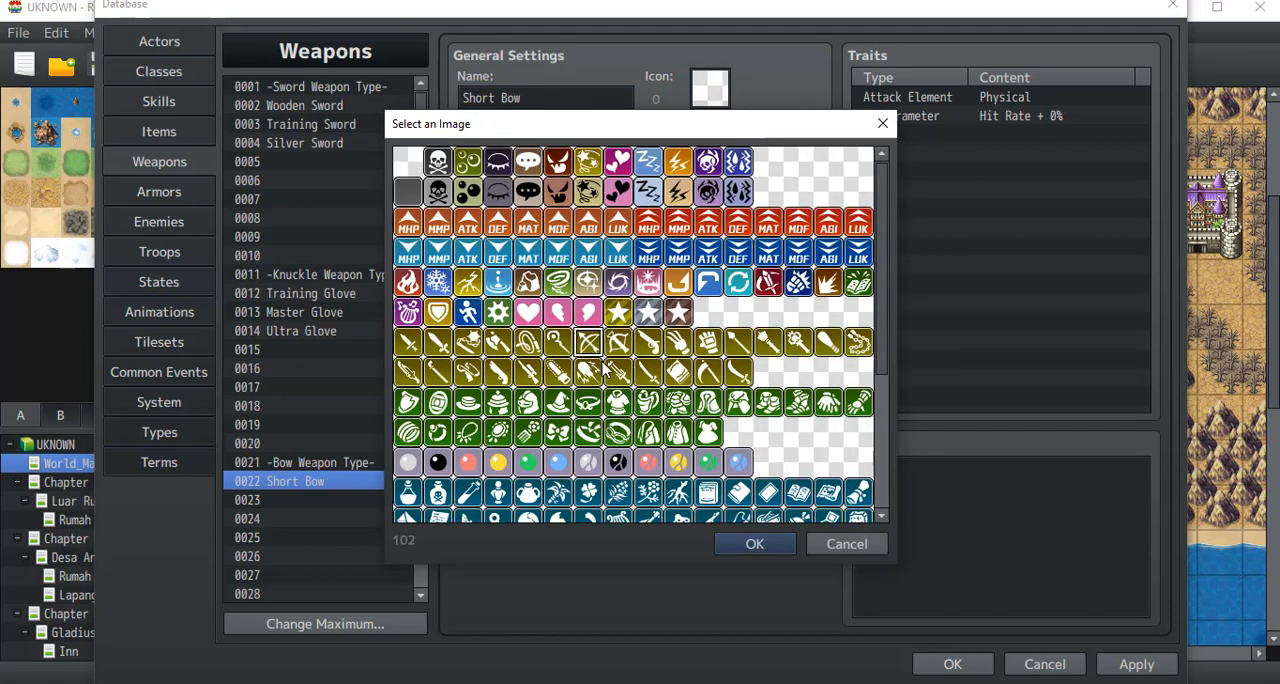
pyautogui.click(752, 544)
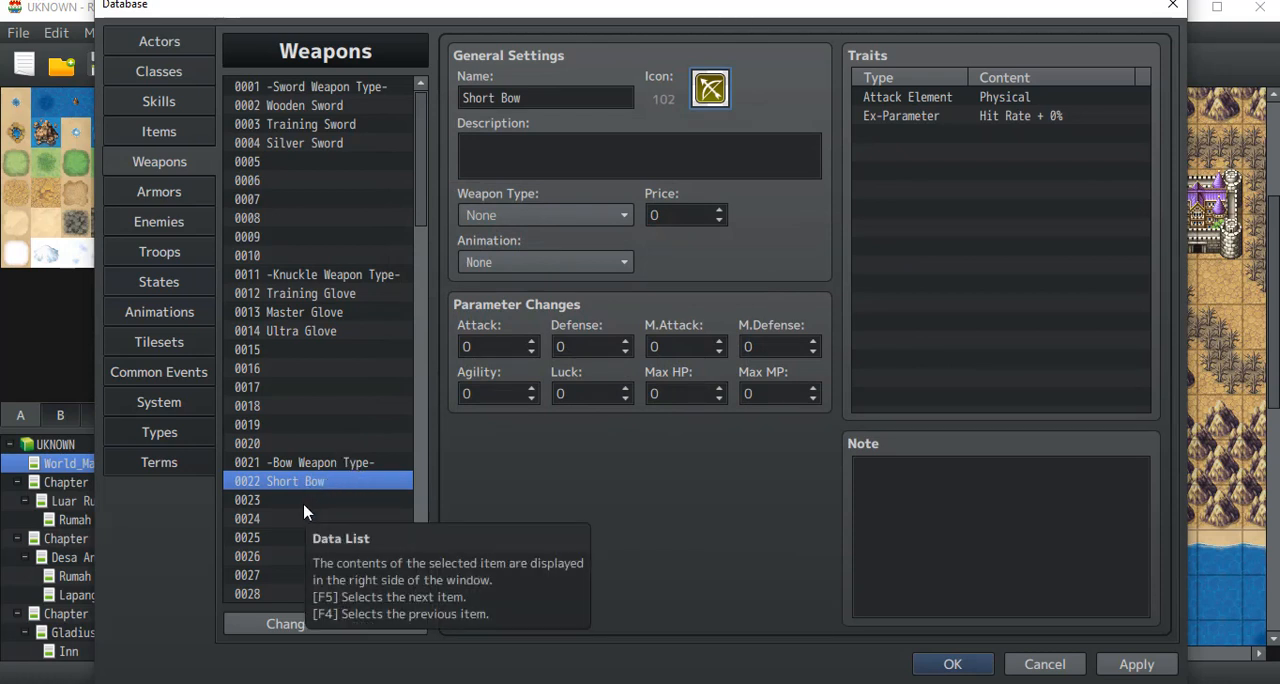
# Step: Enter the Short Bow's description as "Senjata panah yang digunakan untuk latihan"
pyautogui.click(566, 156)
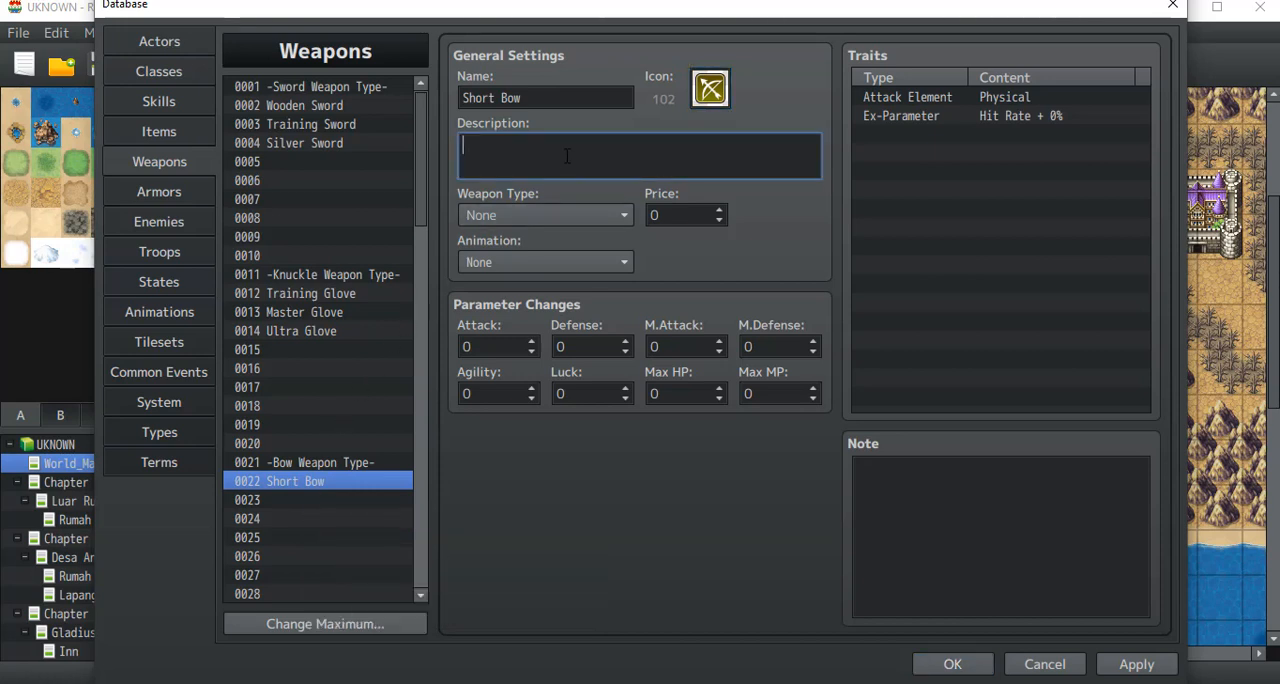
pyautogui.write('Senjata yan')
pyautogui.press('BackSpace')
pyautogui.press('BackSpace')
pyautogui.press('BackSpace')
pyautogui.write('panah yang digunakan ')
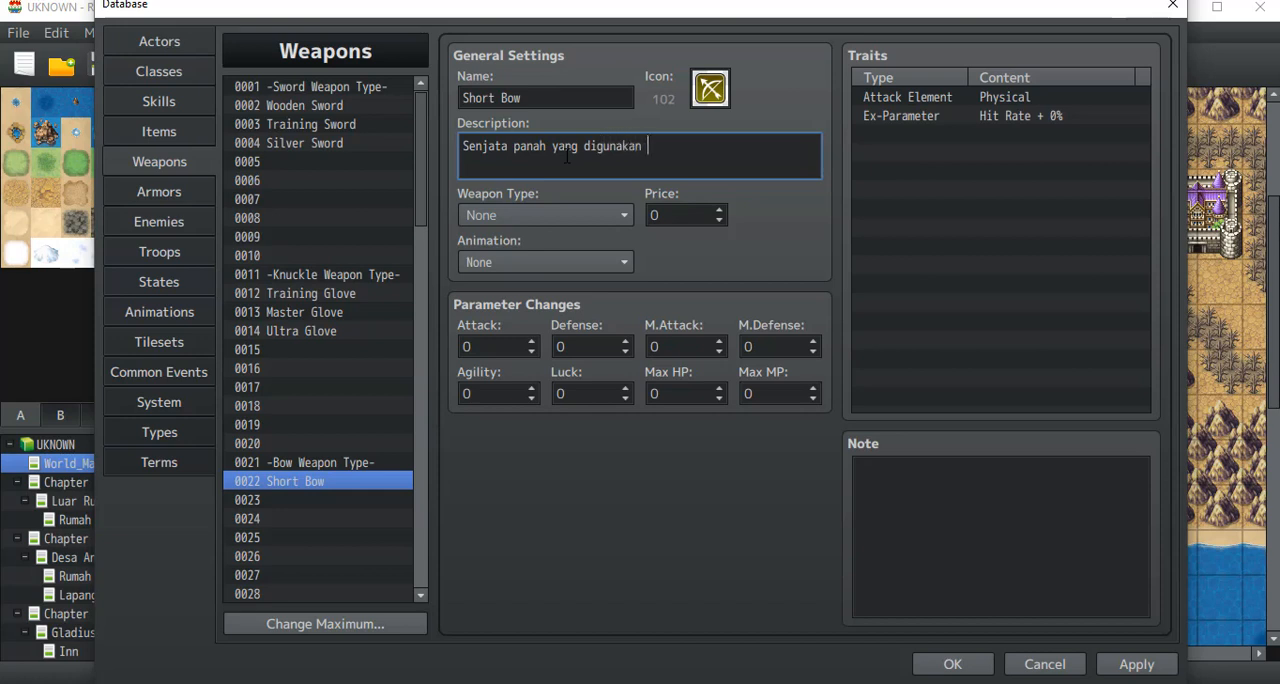
pyautogui.write('untuk latihan')
pyautogui.hotkey('shift', 'Tab')
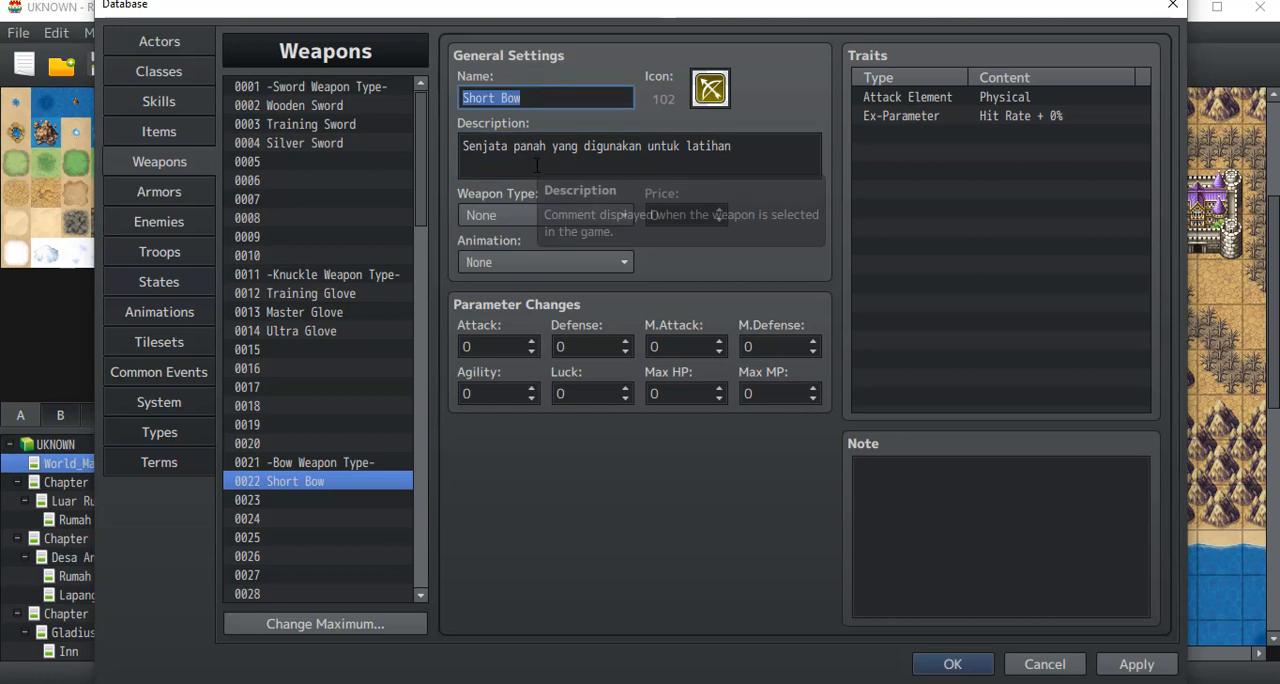
pyautogui.press('Tab')
pyautogui.hotkey('ctrl', 'a')
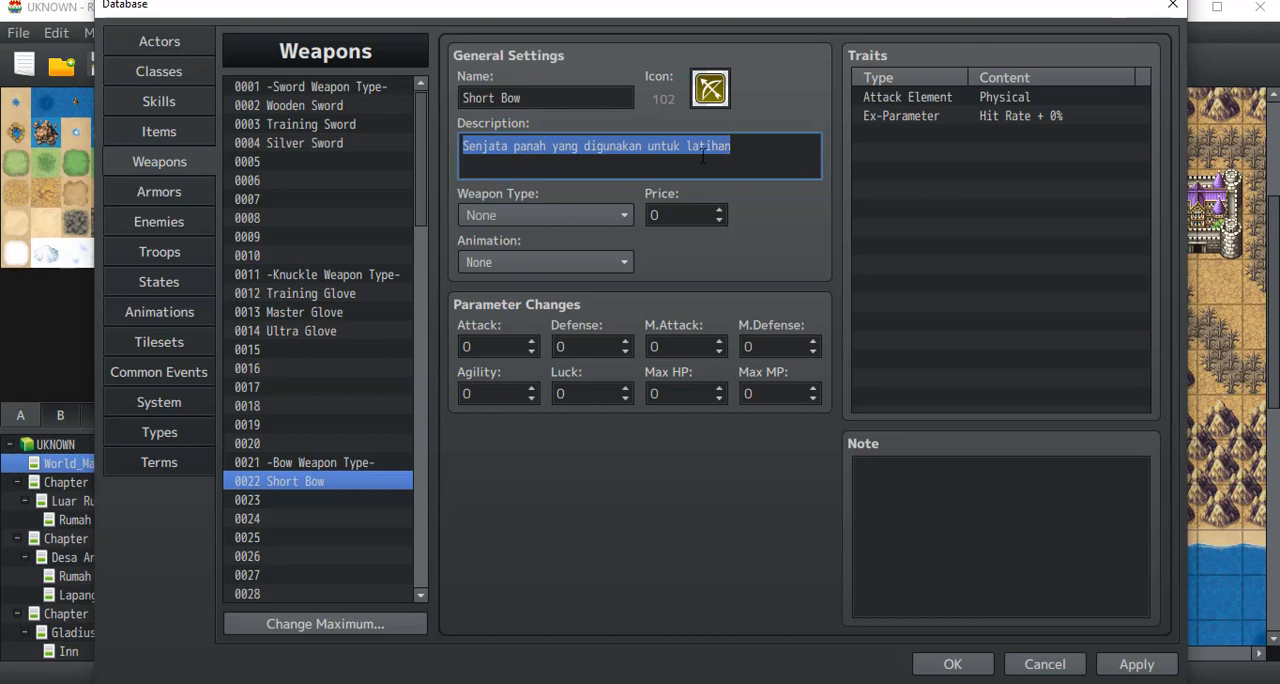
pyautogui.click(738, 158)
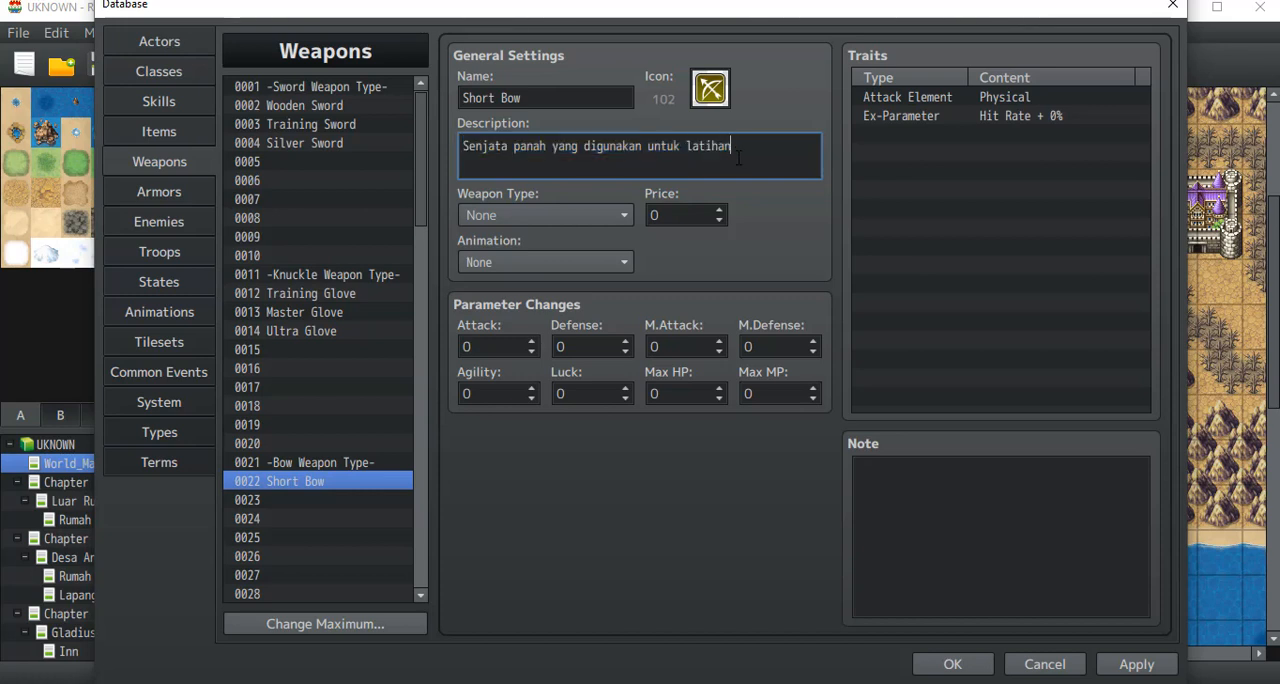
# Step: Set the Short Bow's weapon type to Bow
pyautogui.click(578, 214)
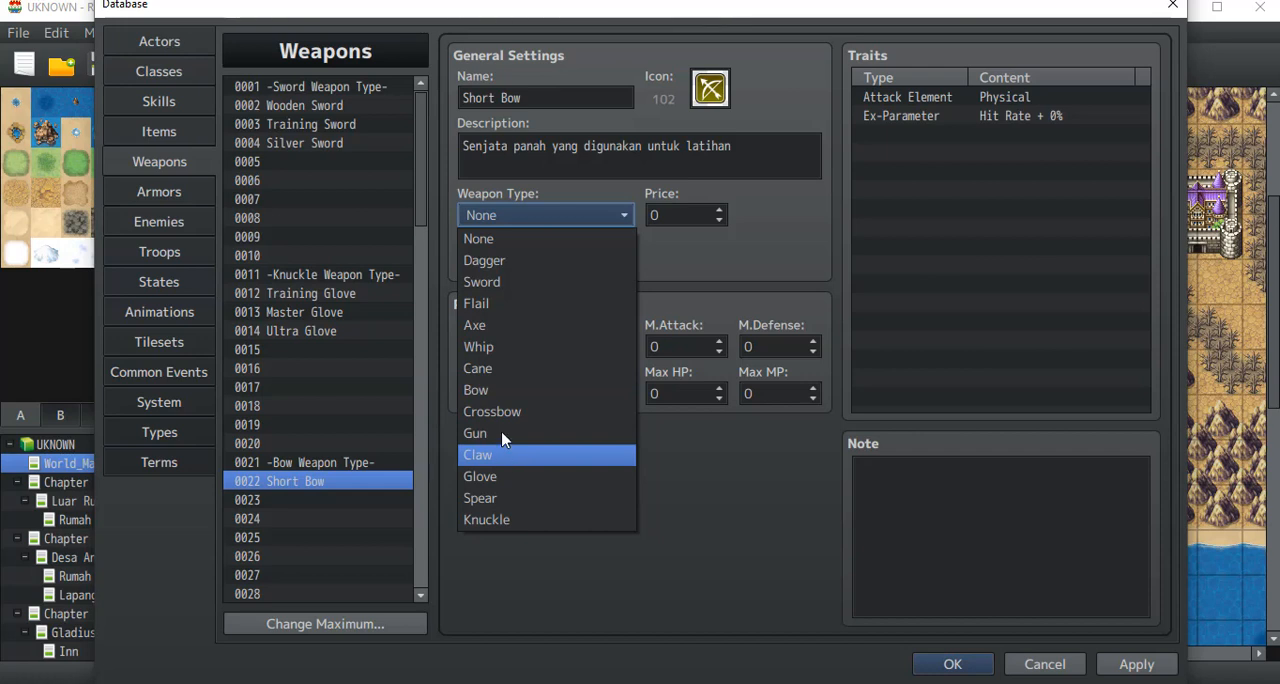
pyautogui.click(495, 390)
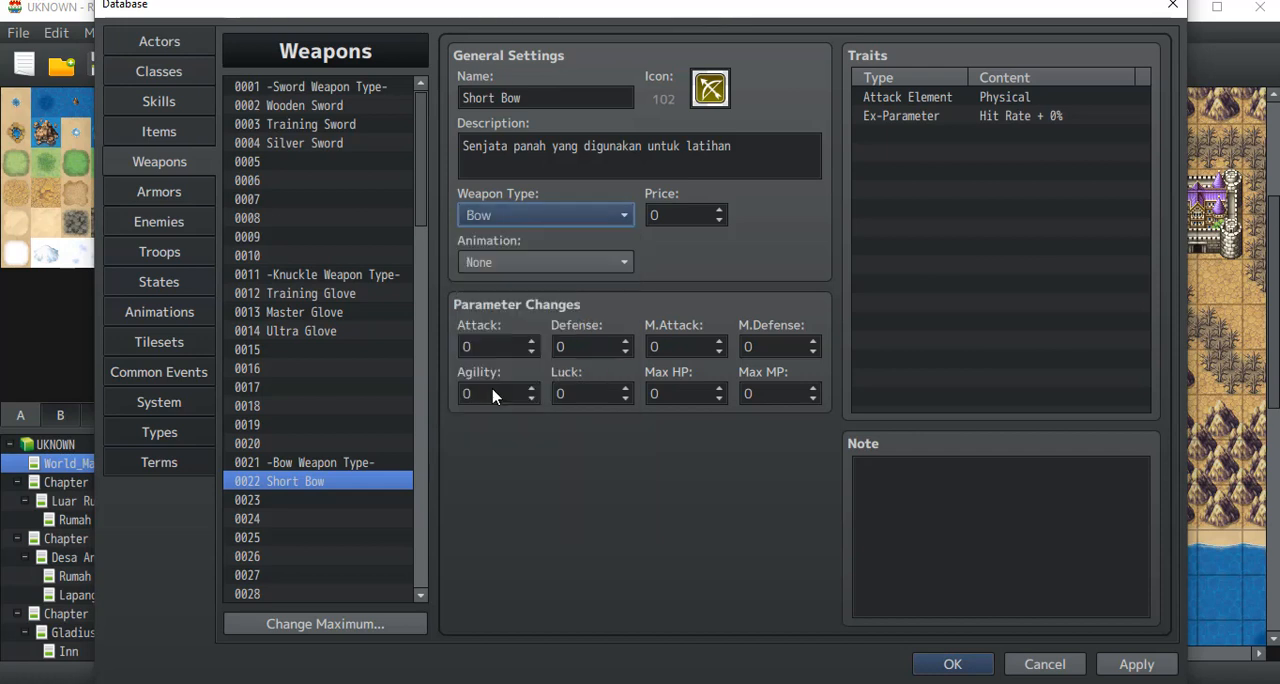
# Step: Switch the Short Bow's weapon type to Dagger and back to Bow
pyautogui.click(519, 217)
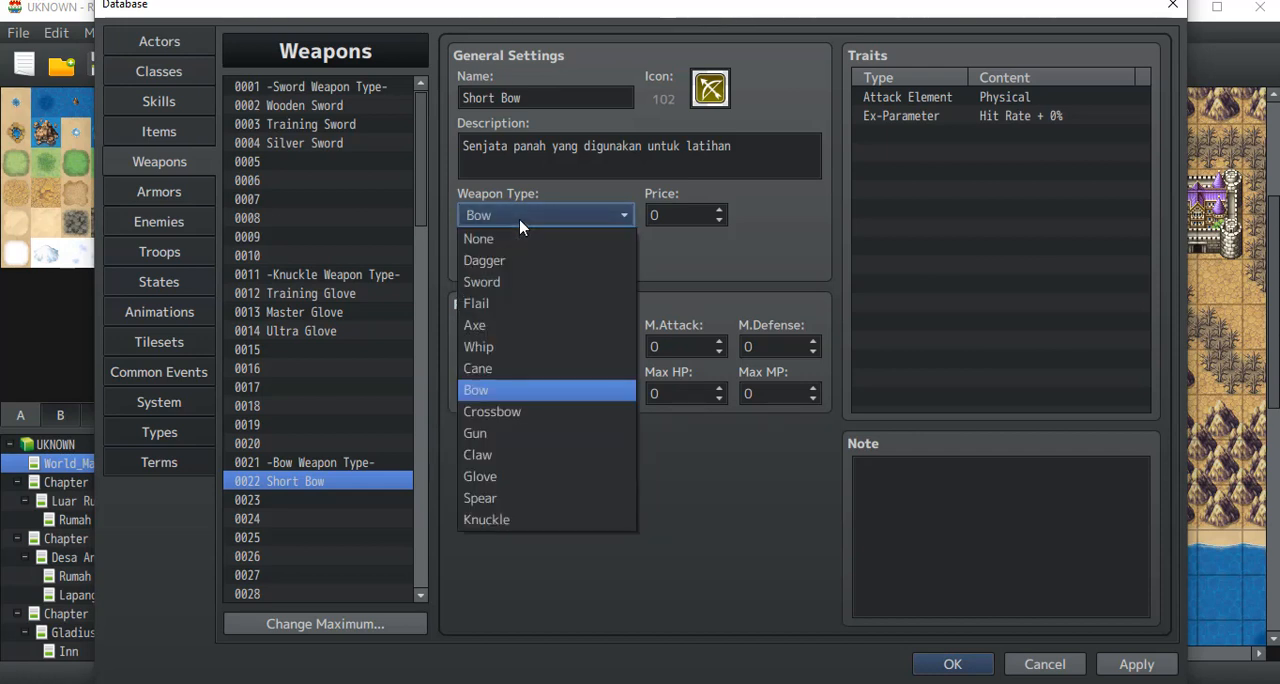
pyautogui.click(510, 260)
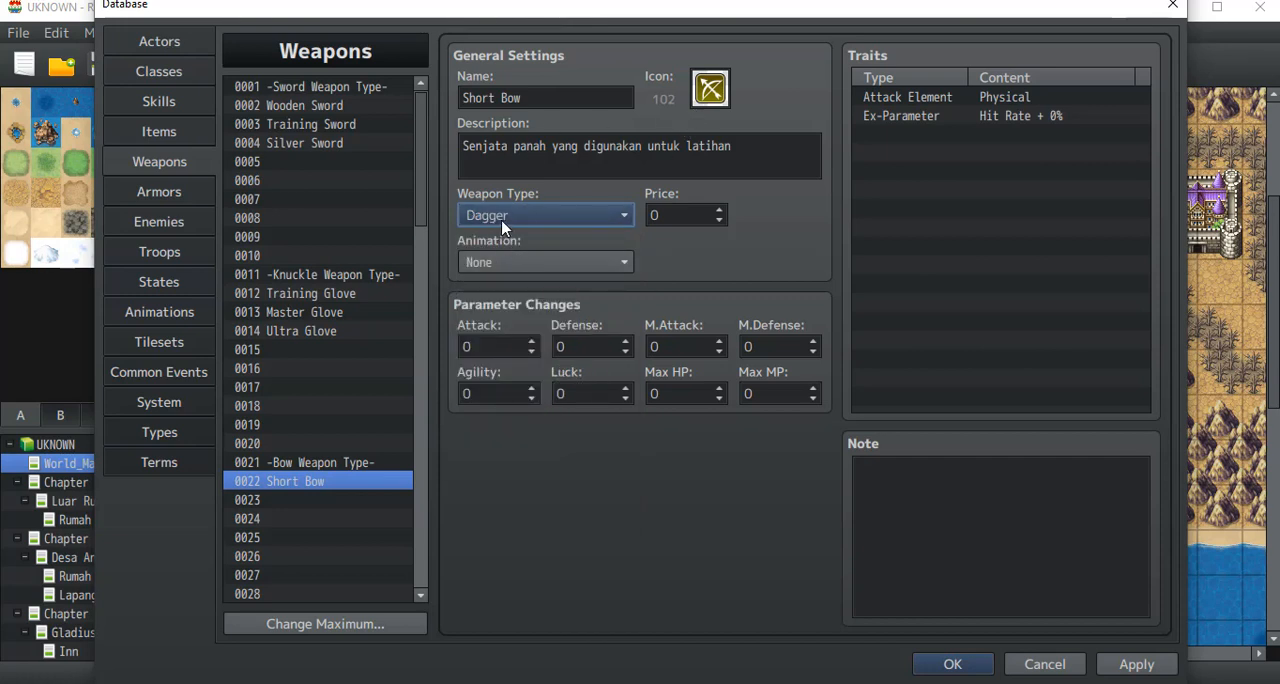
pyautogui.click(502, 227)
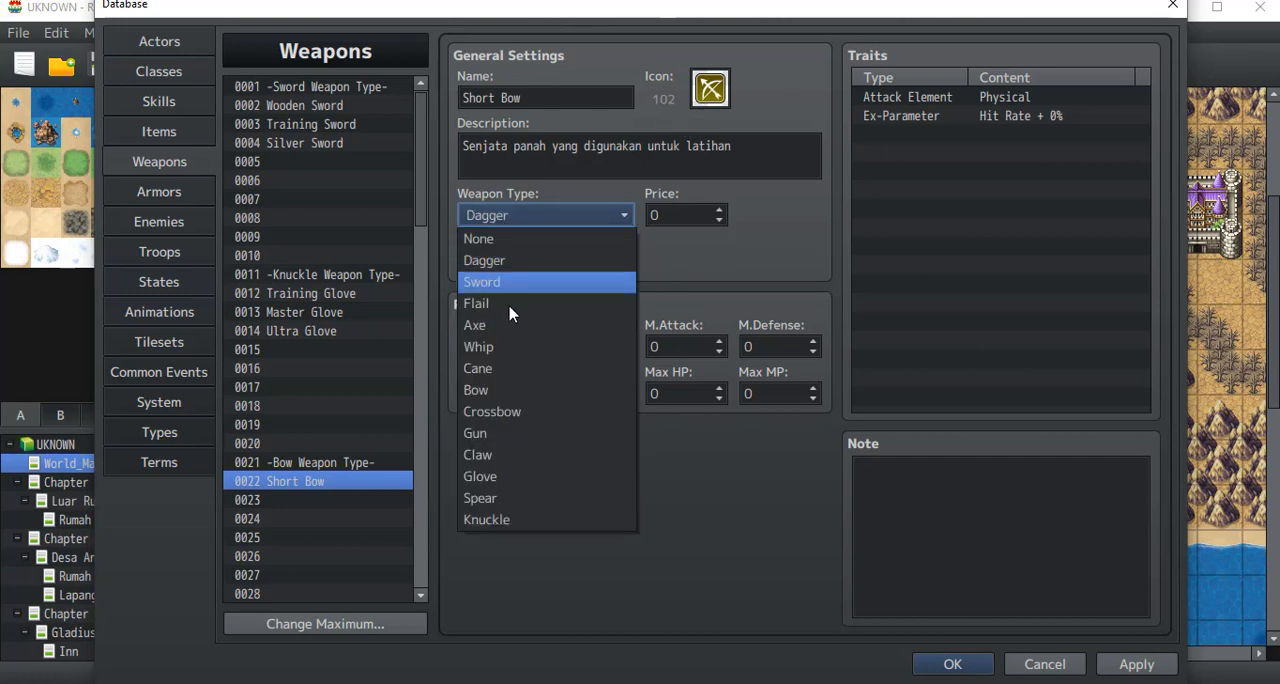
pyautogui.click(496, 392)
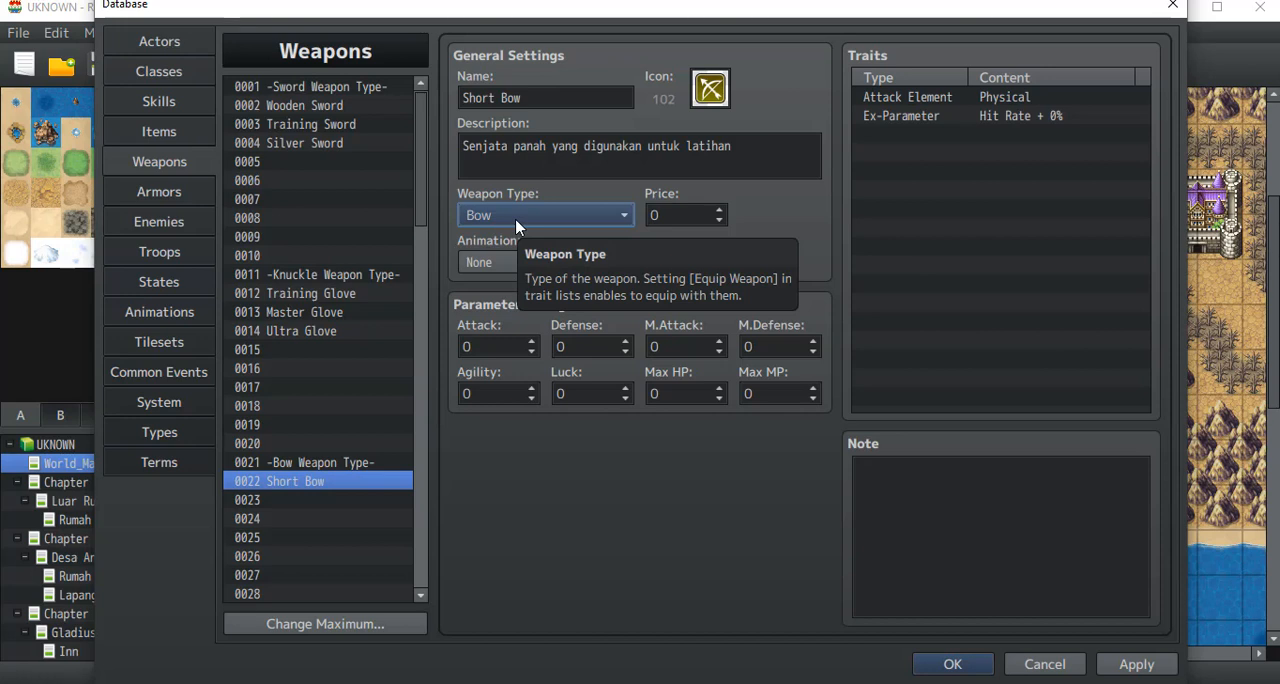
# Step: Set the Short Bow's price to 250 and its animation to 0011 Pierce Physical
pyautogui.click(668, 218)
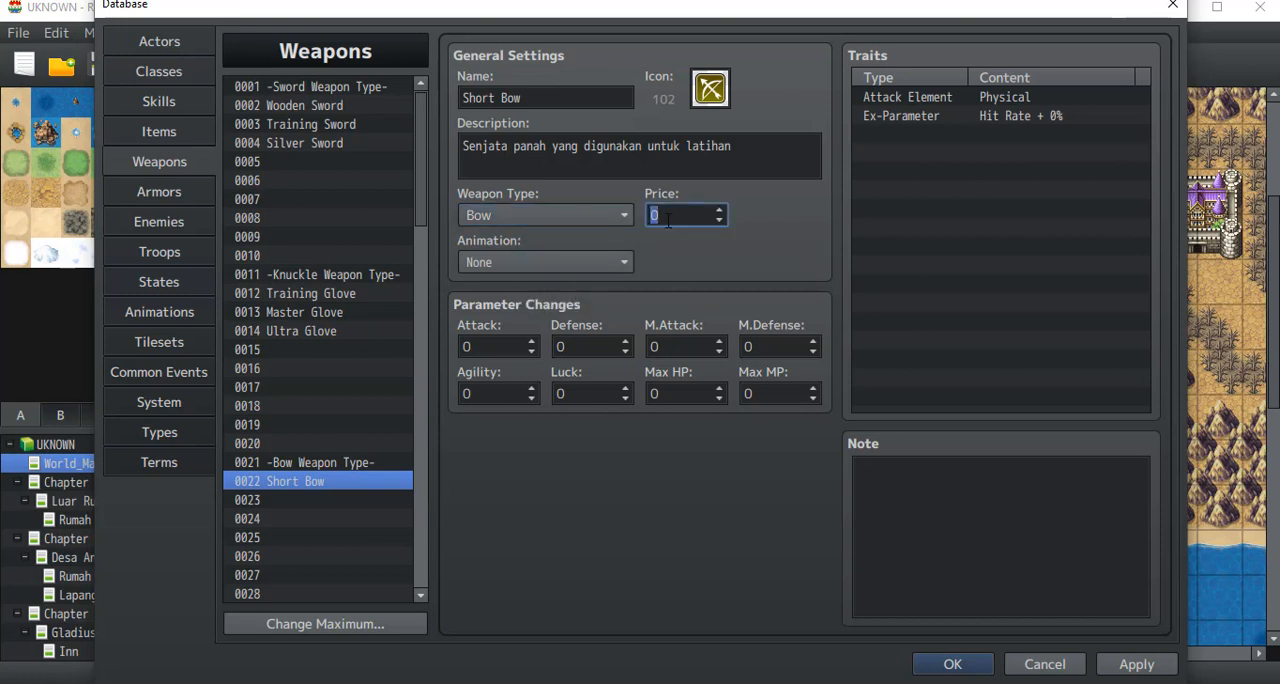
pyautogui.write('25')
pyautogui.click(600, 262)
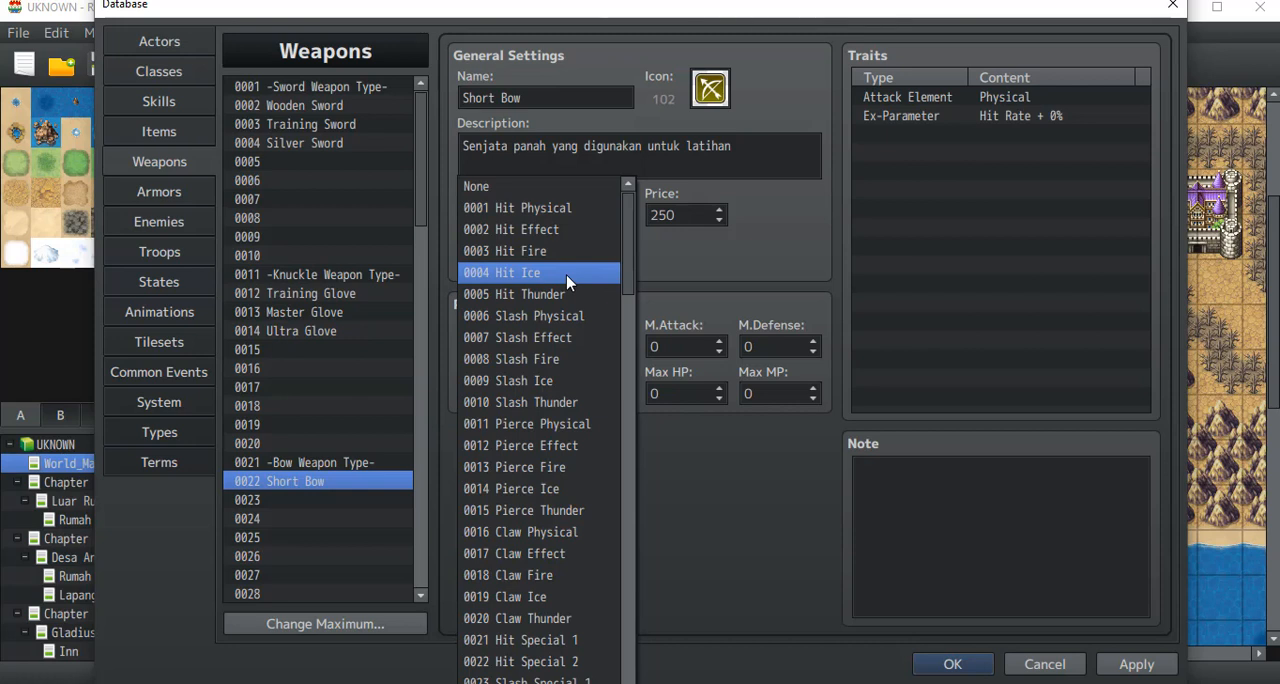
pyautogui.scroll(-1, 567, 282)
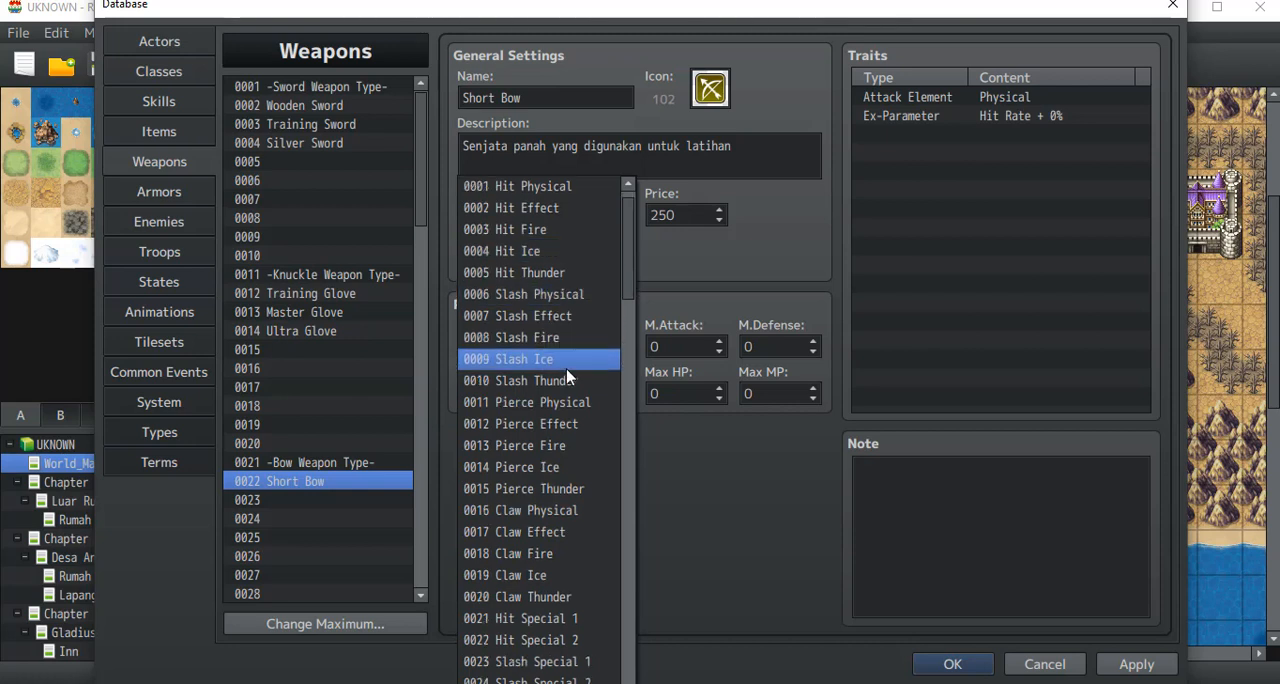
pyautogui.click(557, 404)
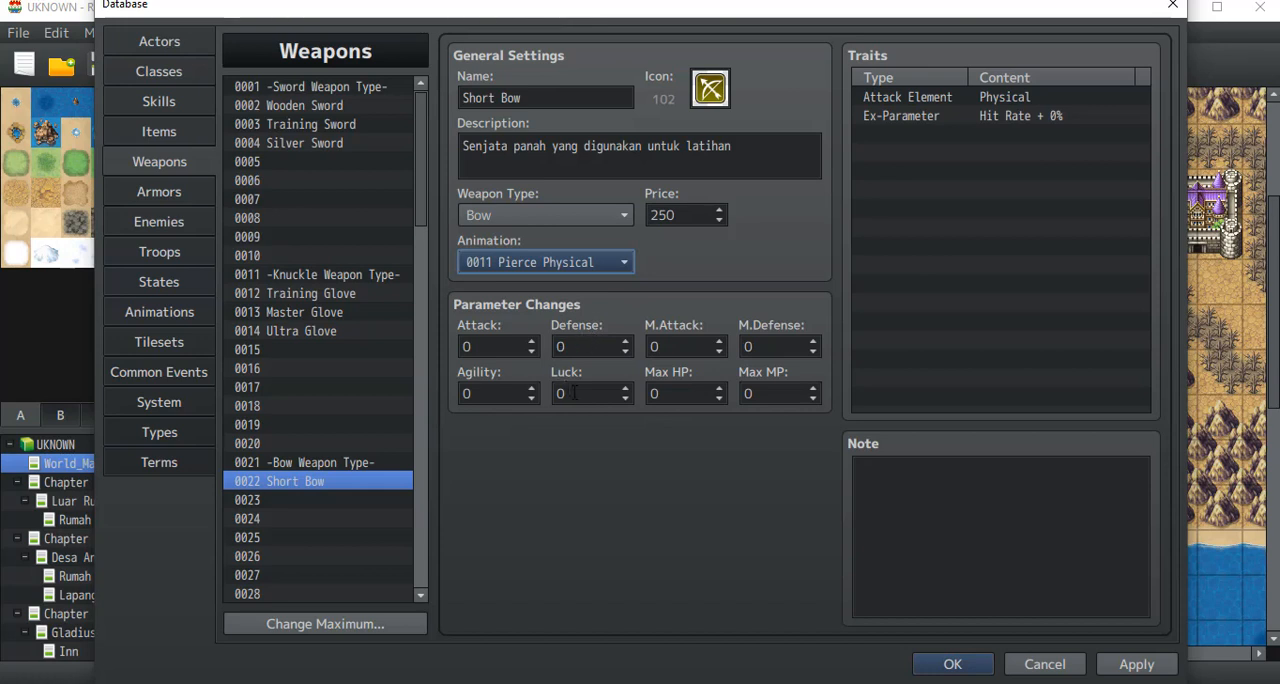
# Step: Set the Short Bow's Attack parameter change to 5
pyautogui.moveTo(574, 392)
pyautogui.click(484, 349)
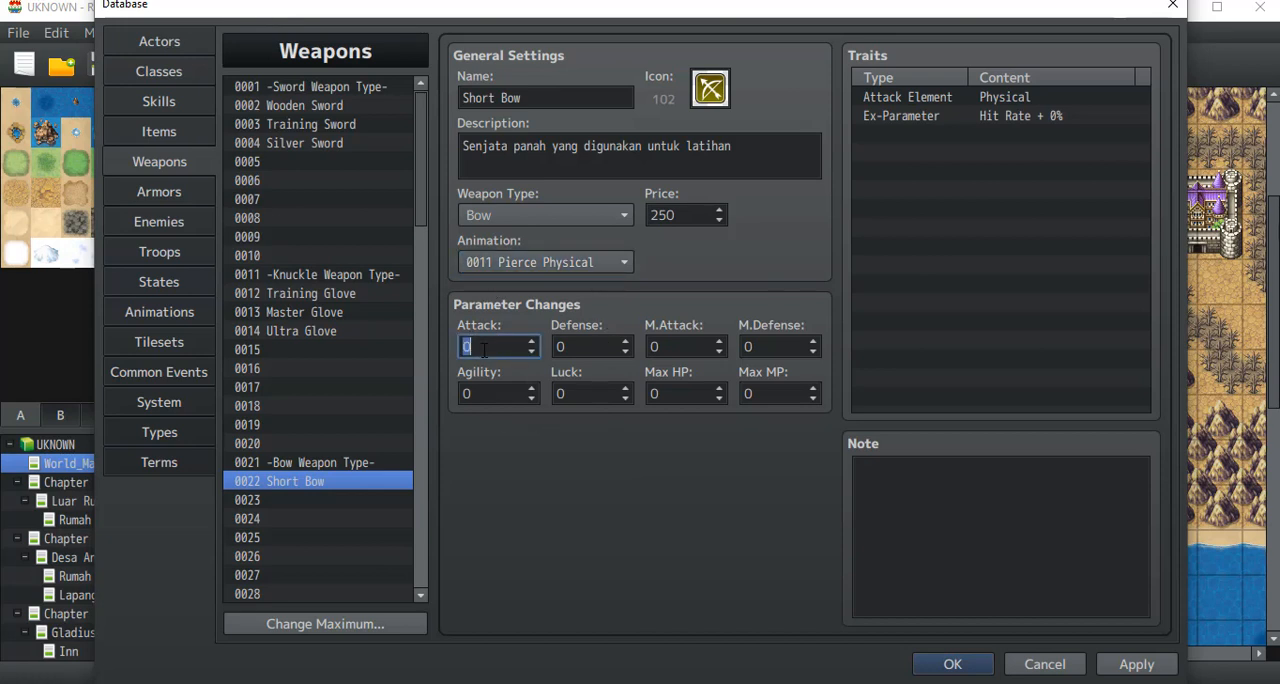
pyautogui.write('5')
pyautogui.press('BackSpace')
pyautogui.write('100')
pyautogui.hotkey('ctrl', 'a')
pyautogui.write('5')
# Step: Go through the Short Bow's parameter change fields: Defense, M.Attack, M.Defense, Max MP, Max HP, Luck, Agility and Attack
pyautogui.click(583, 346)
pyautogui.click(680, 344)
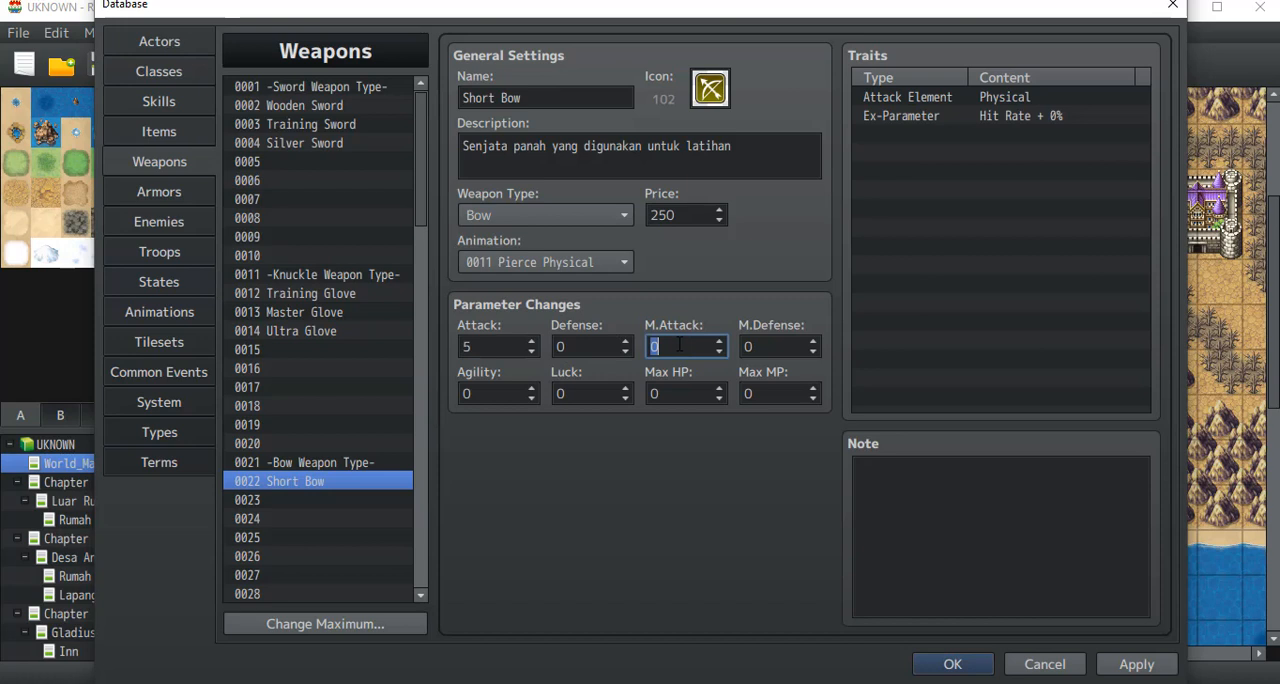
pyautogui.click(750, 346)
pyautogui.click(775, 394)
pyautogui.click(645, 393)
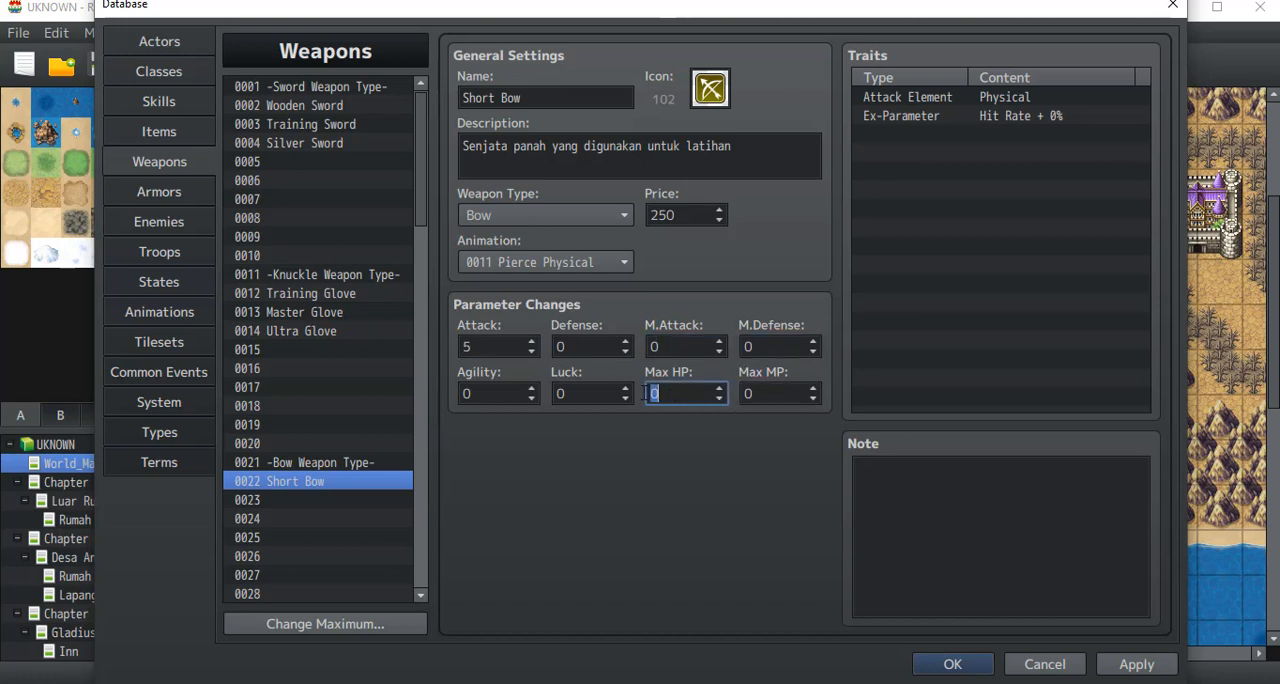
pyautogui.click(570, 395)
pyautogui.click(483, 386)
pyautogui.click(582, 355)
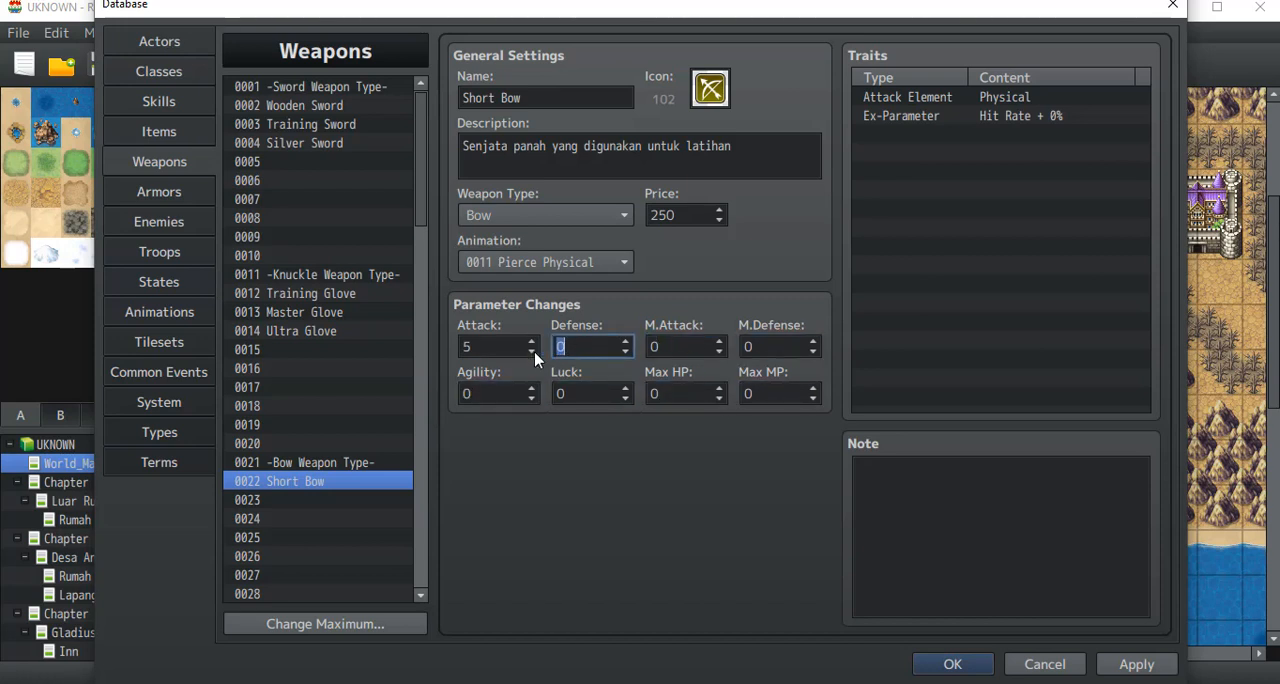
pyautogui.click(501, 346)
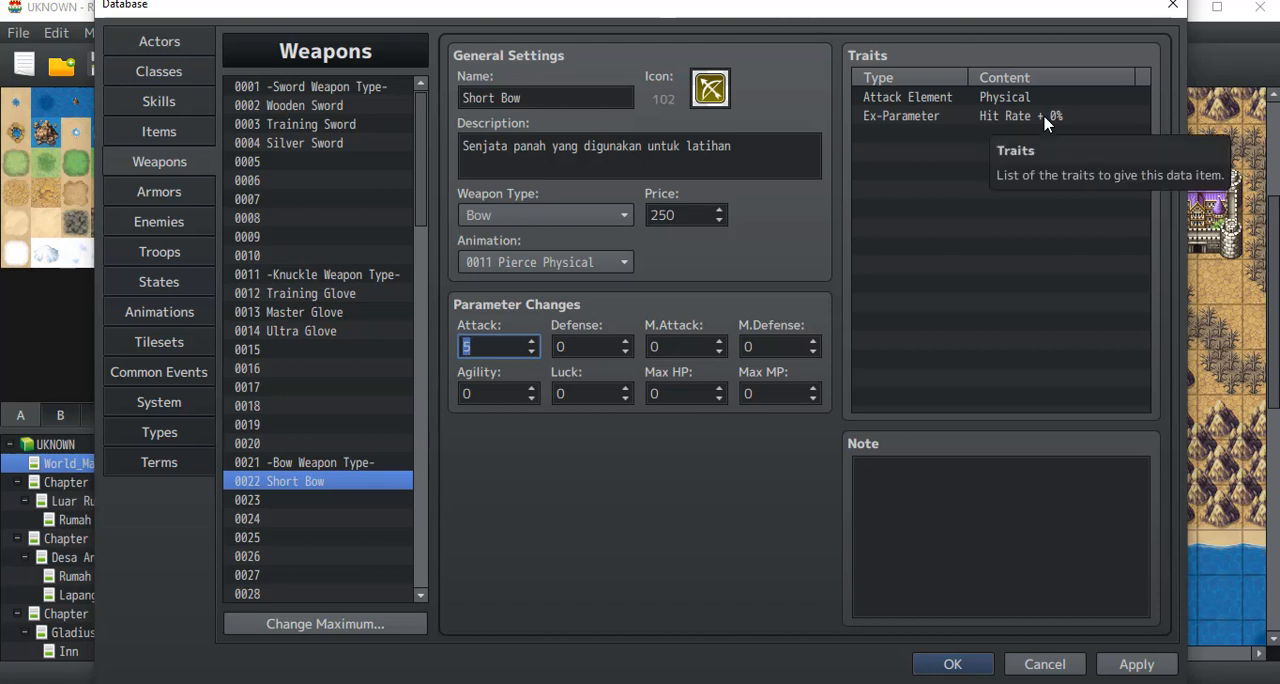
# Step: Review the Martial Arts class's settings and traits, and return to the Short Bow weapon entry
pyautogui.click(157, 78)
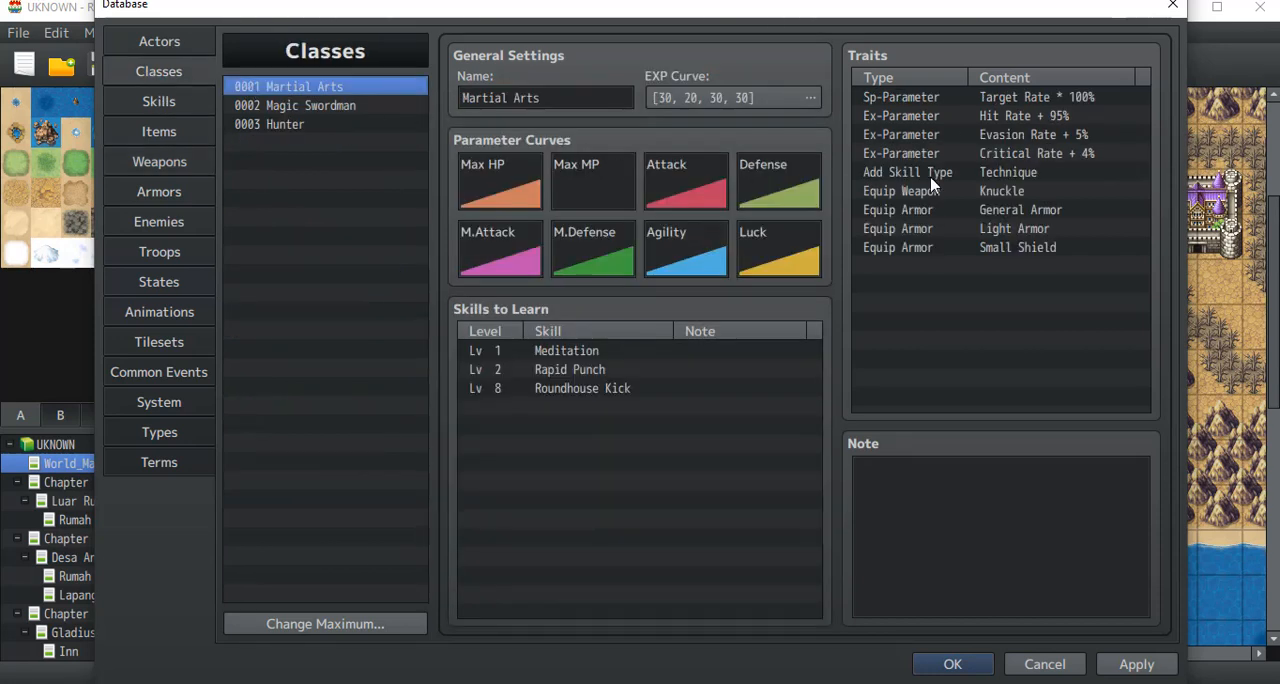
pyautogui.click(162, 161)
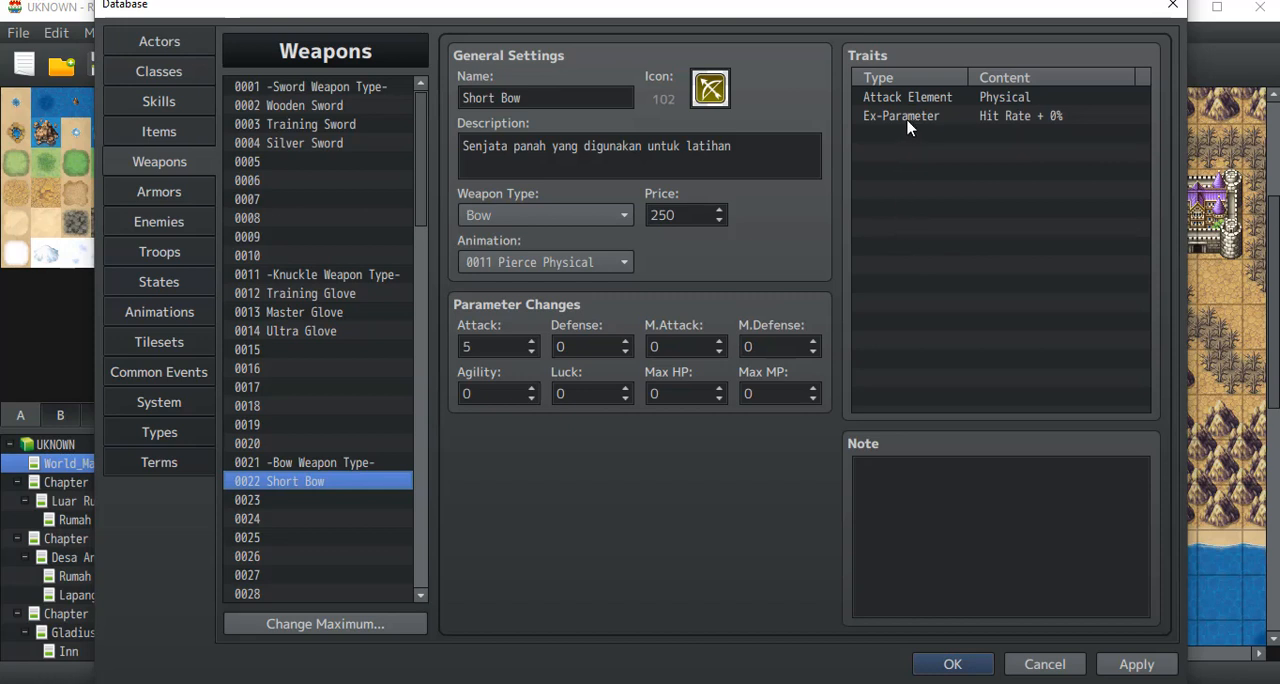
# Step: Add an Element Rate trait for Fire at 100% to the Short Bow
pyautogui.doubleClick(886, 138)
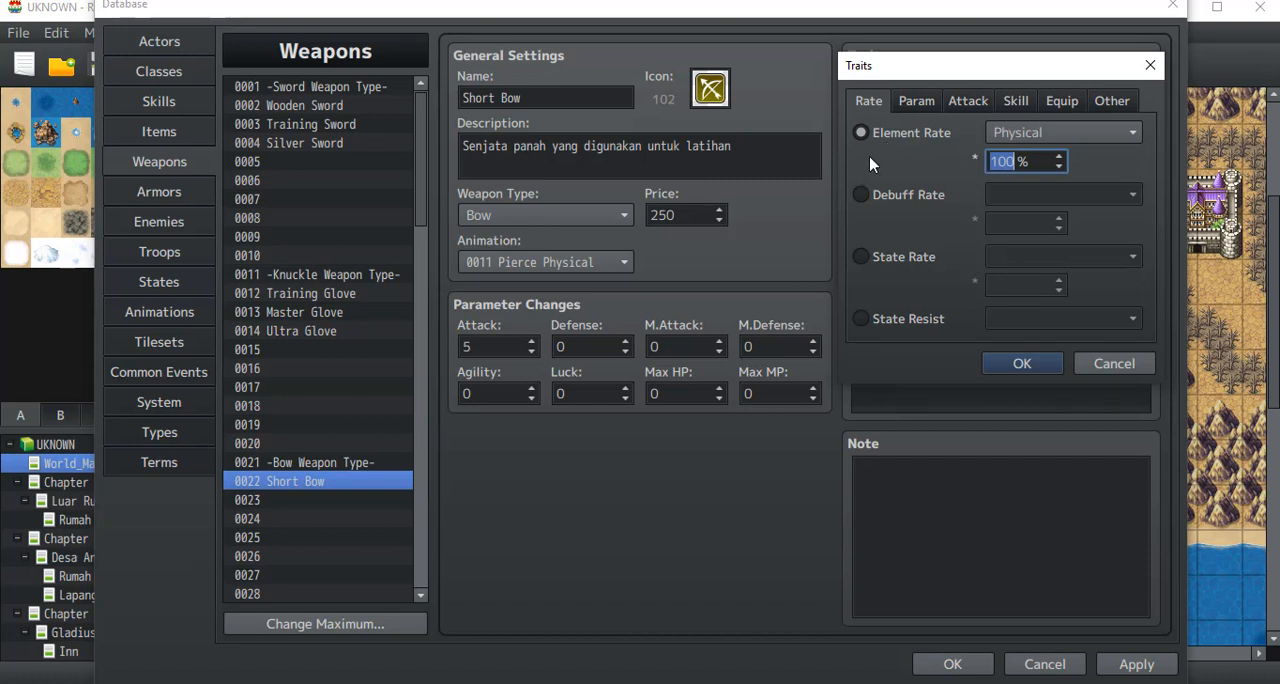
pyautogui.click(1075, 135)
pyautogui.click(1077, 143)
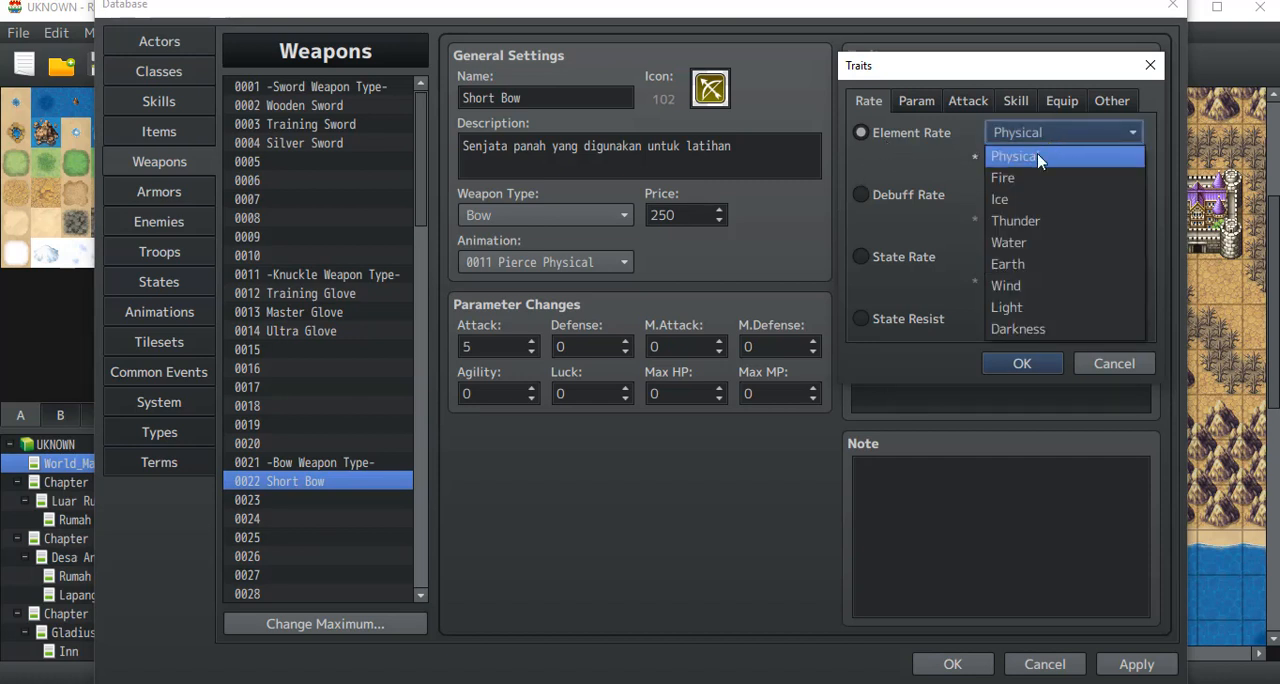
pyautogui.click(1025, 176)
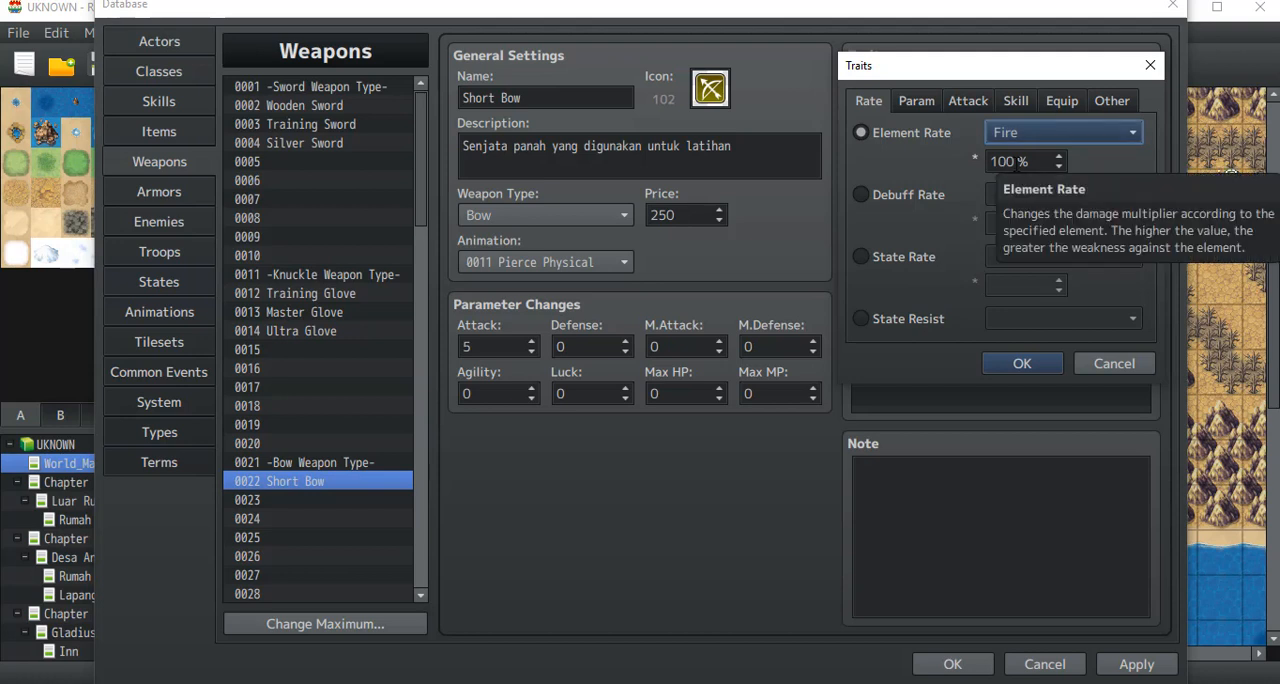
pyautogui.click(1020, 364)
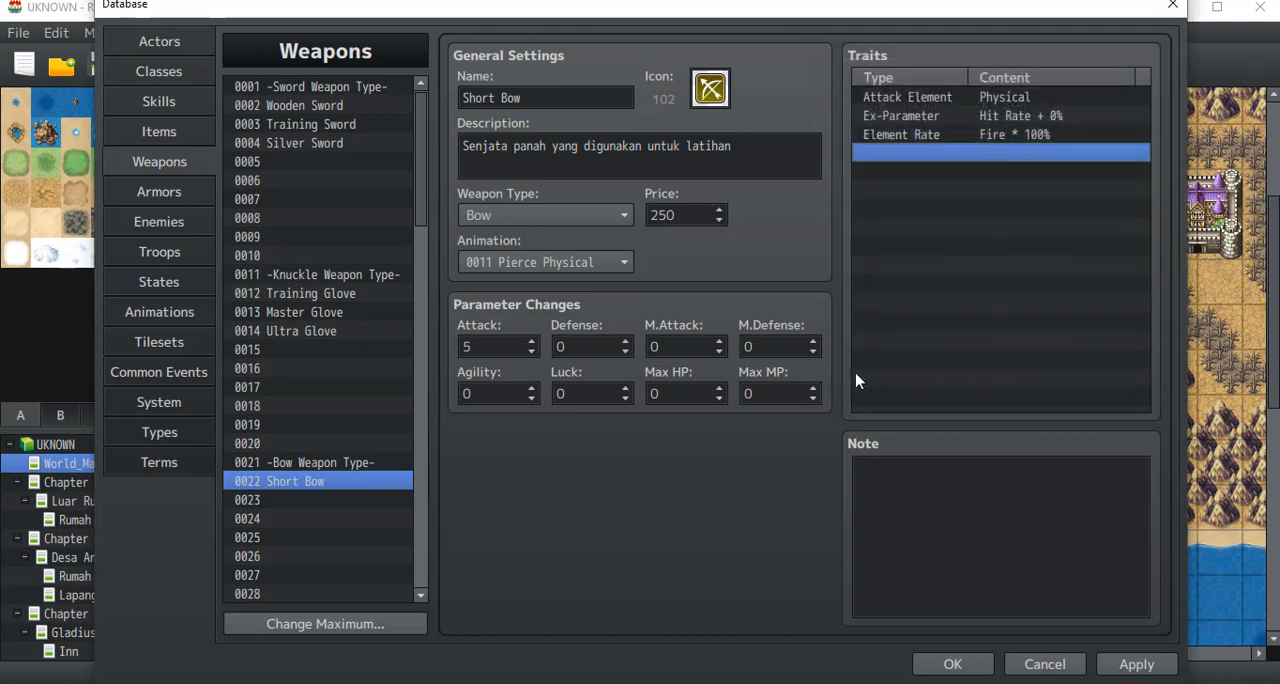
# Step: Add an Attack Element trait set to Fire to the Short Bow
pyautogui.doubleClick(897, 154)
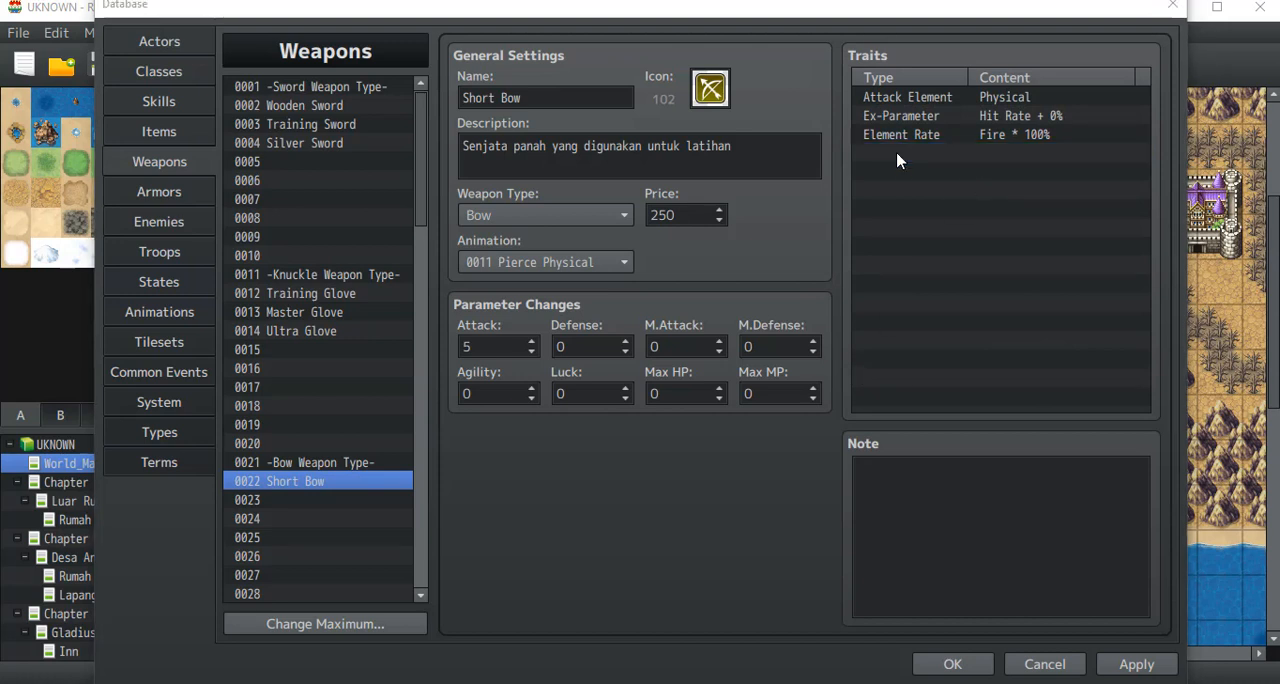
pyautogui.click(966, 101)
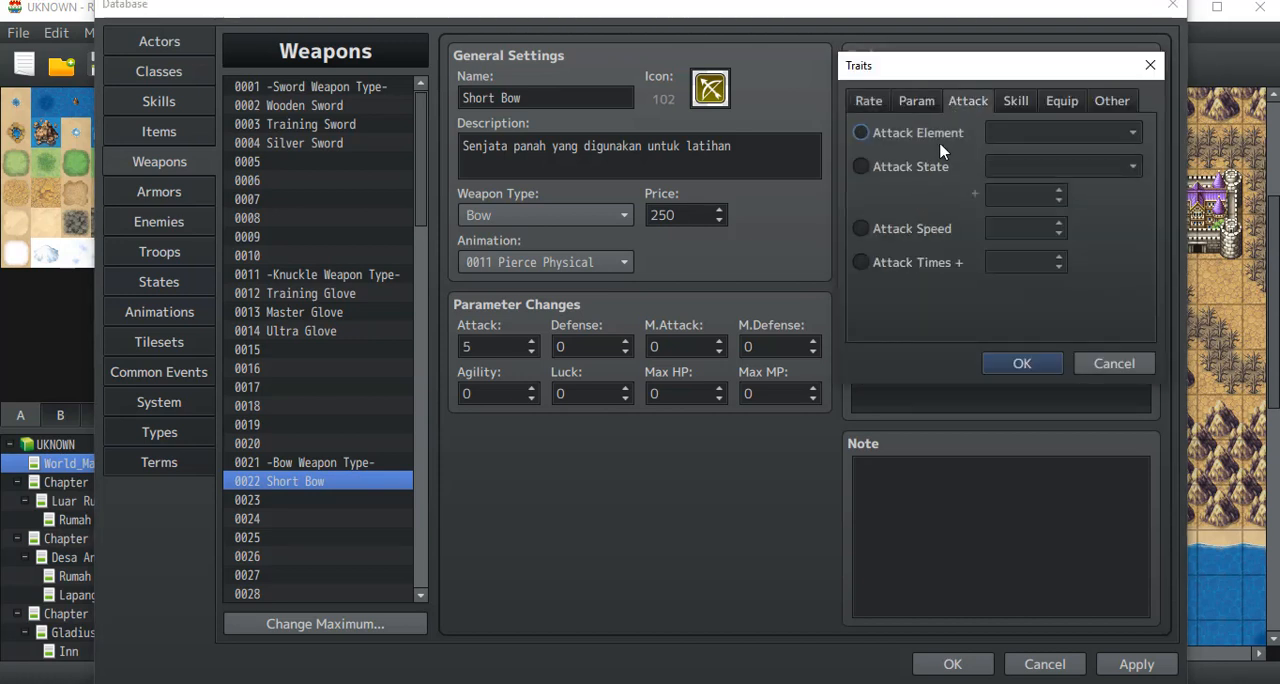
pyautogui.click(943, 132)
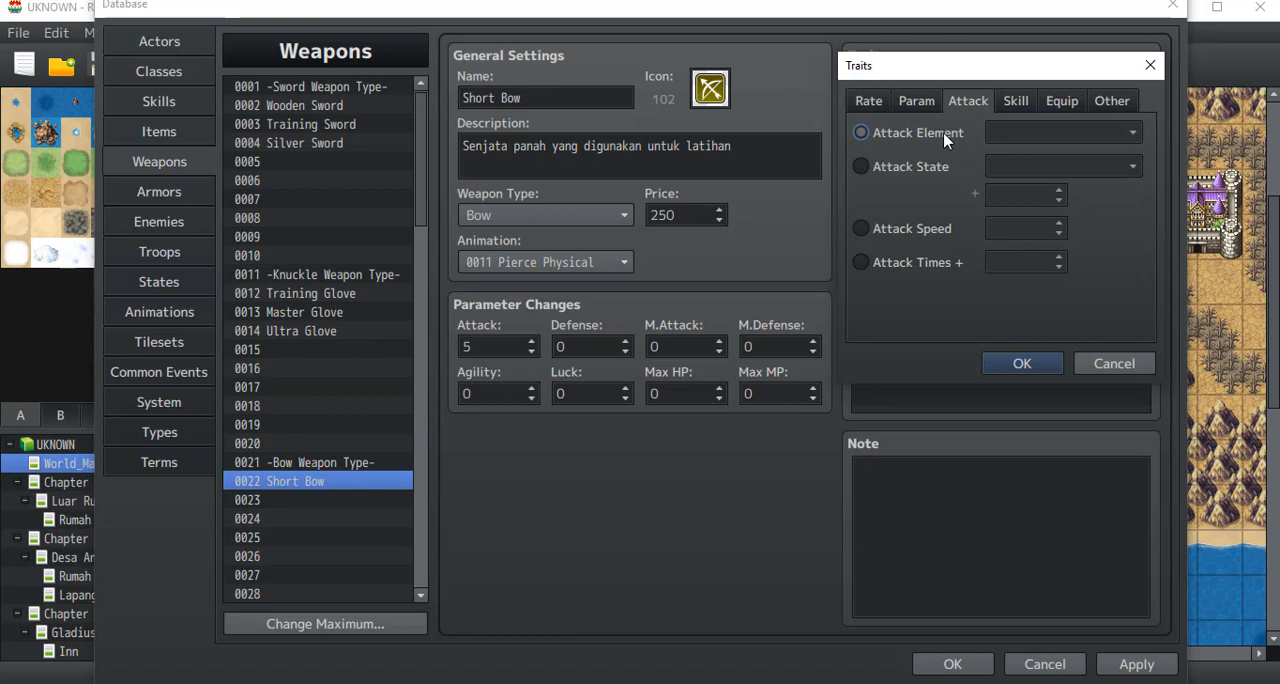
pyautogui.click(1005, 130)
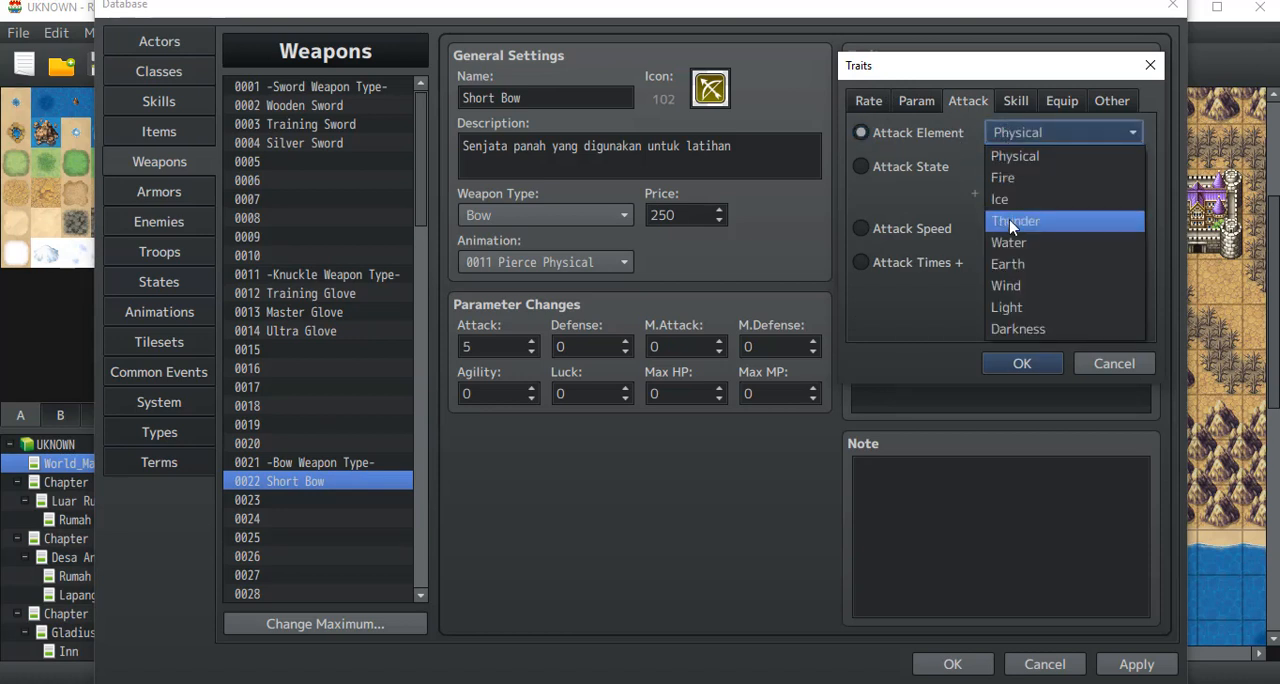
pyautogui.click(1012, 178)
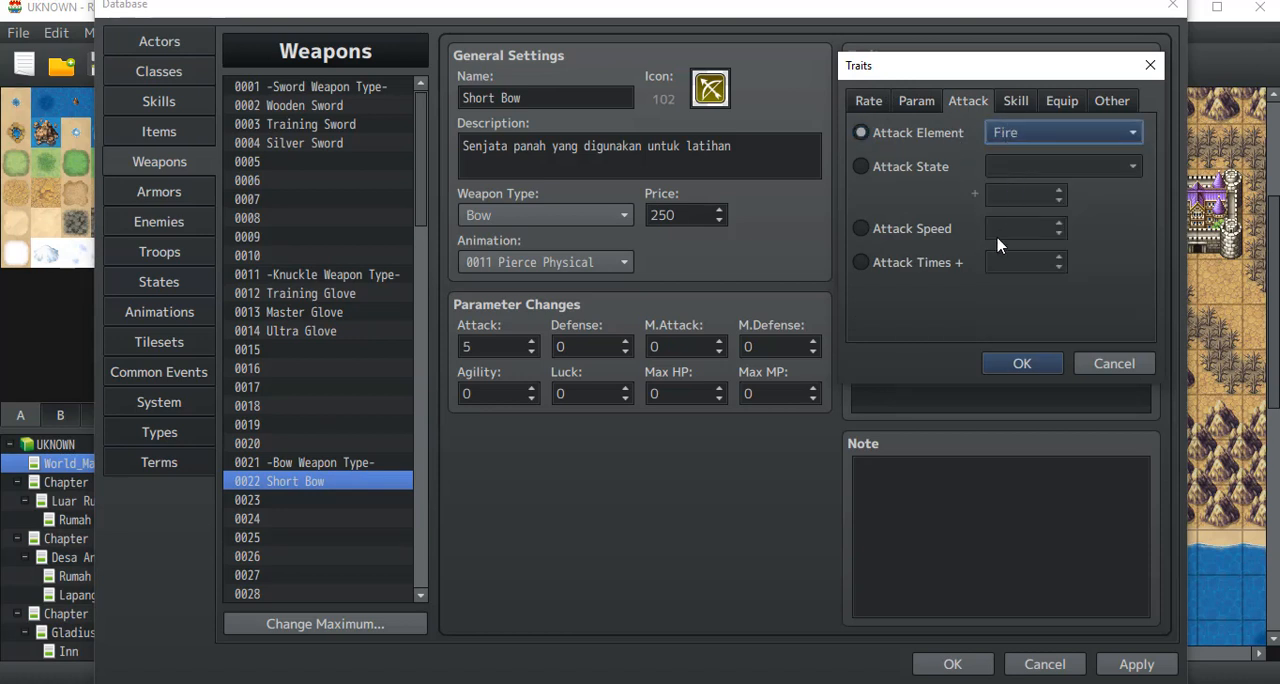
pyautogui.click(926, 168)
pyautogui.click(882, 134)
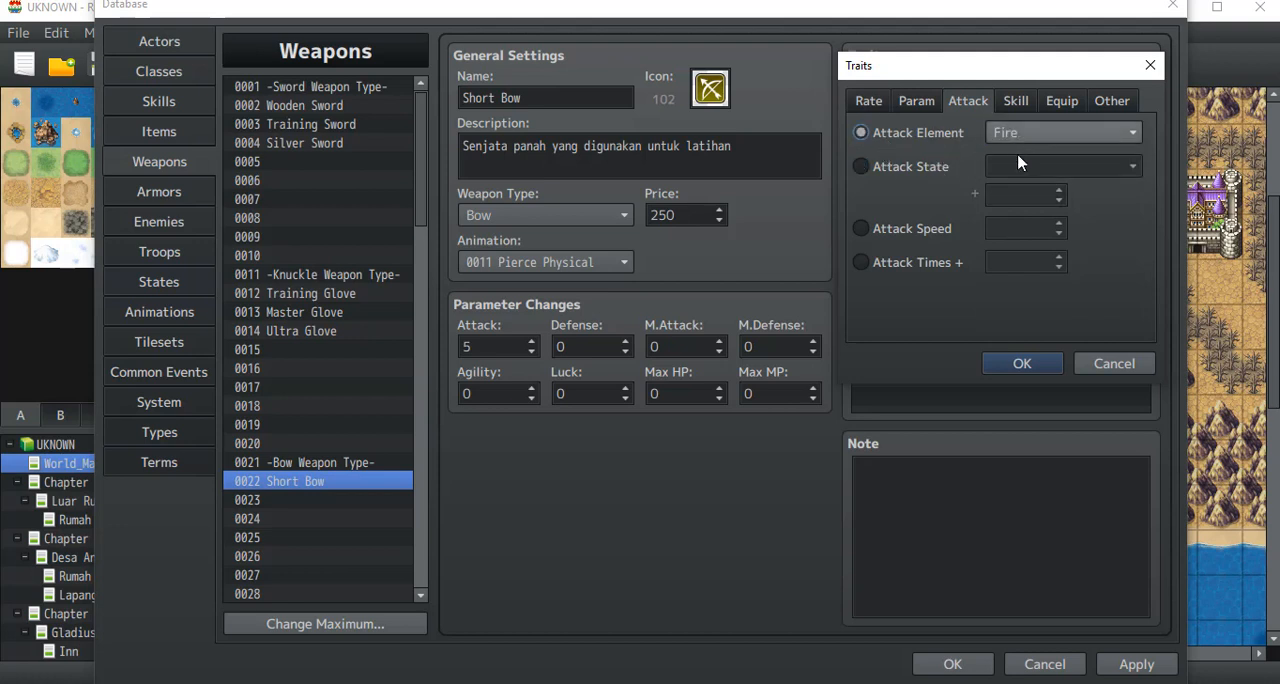
pyautogui.click(1021, 363)
# Step: Change the Short Bow's Element Rate trait to Ice at 50%
pyautogui.click(992, 137)
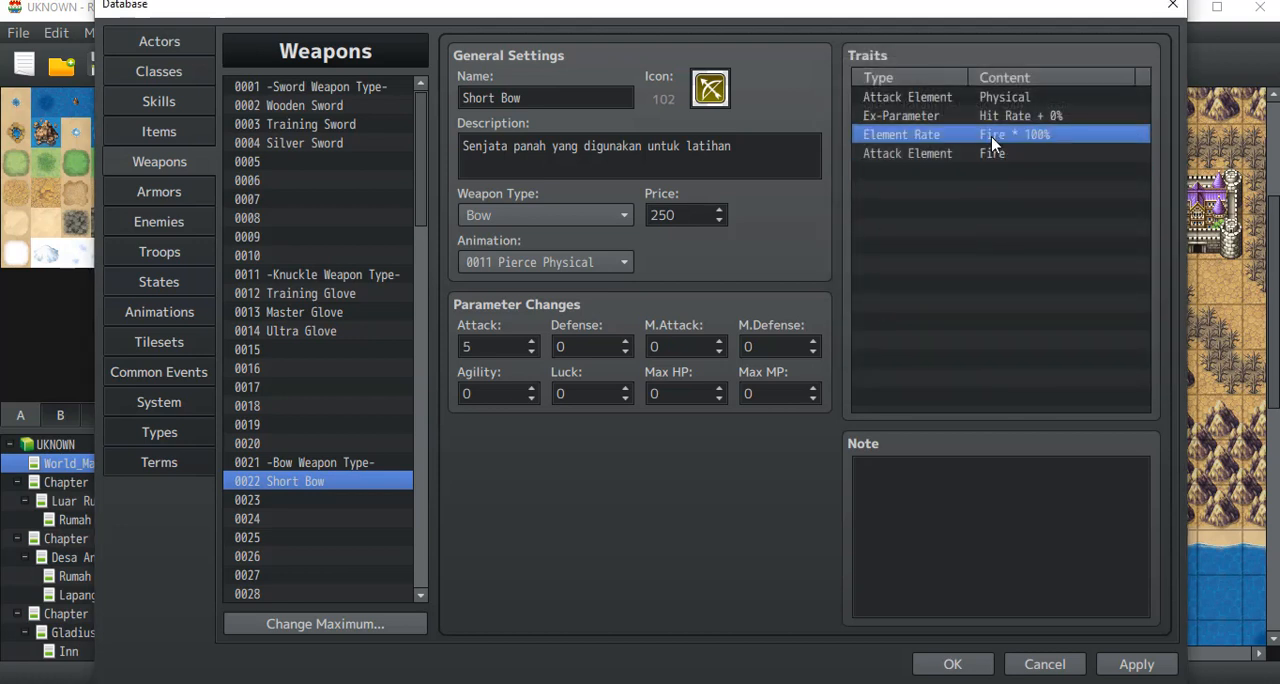
pyautogui.click(911, 158)
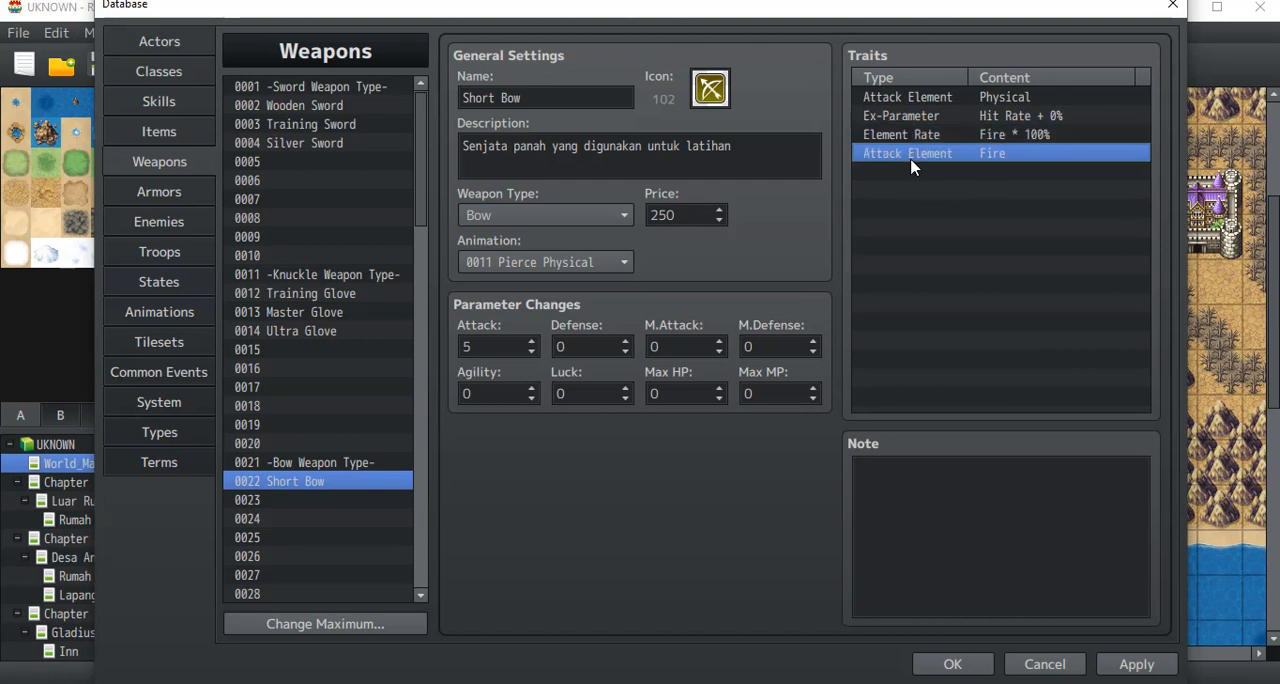
pyautogui.doubleClick(1006, 136)
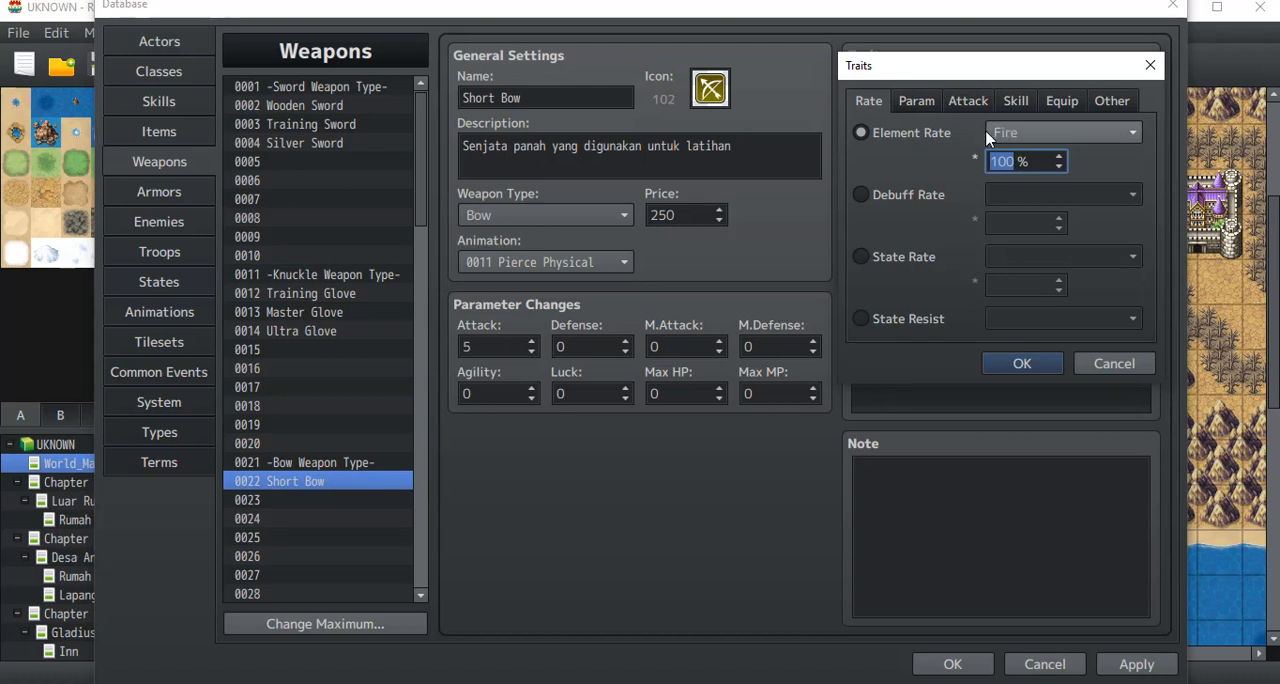
pyautogui.click(1021, 133)
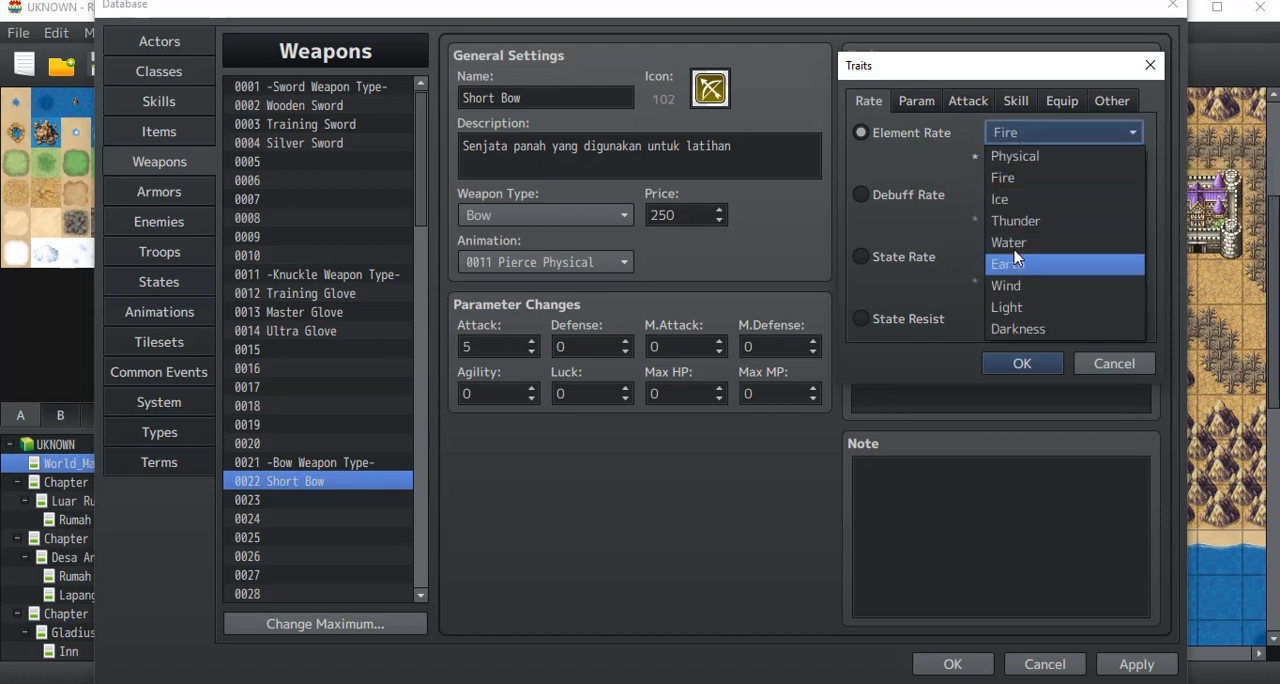
pyautogui.click(1014, 200)
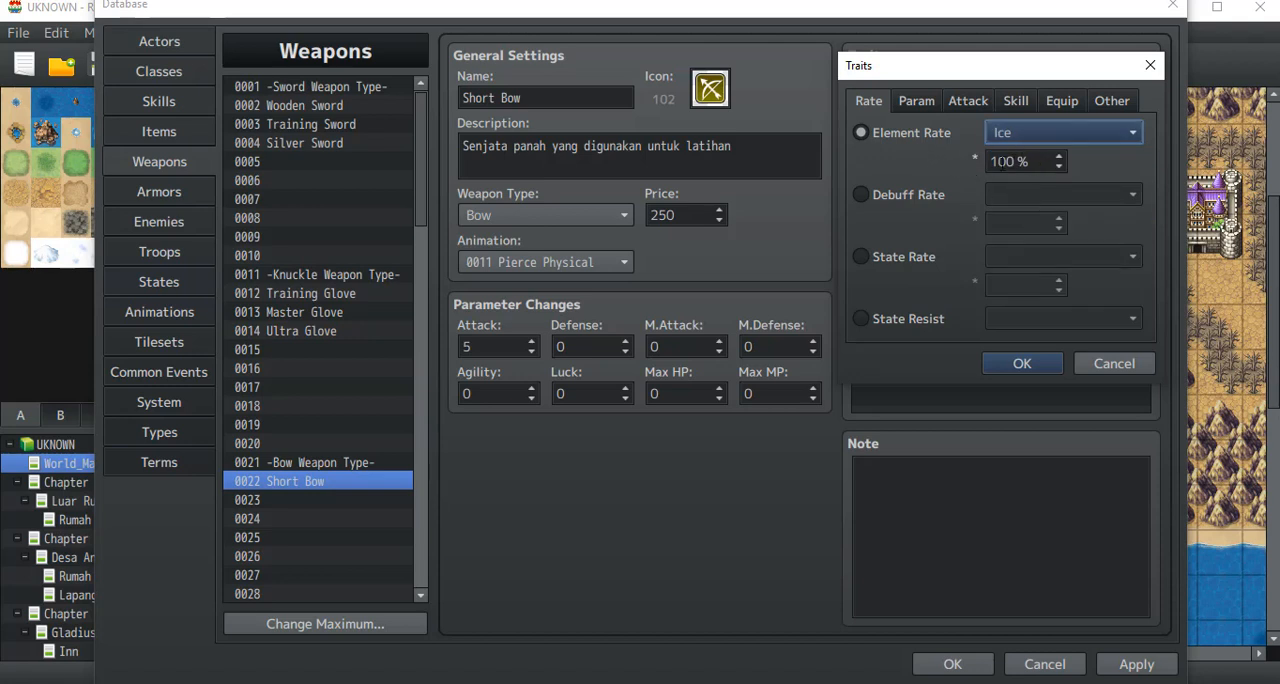
pyautogui.click(1058, 167)
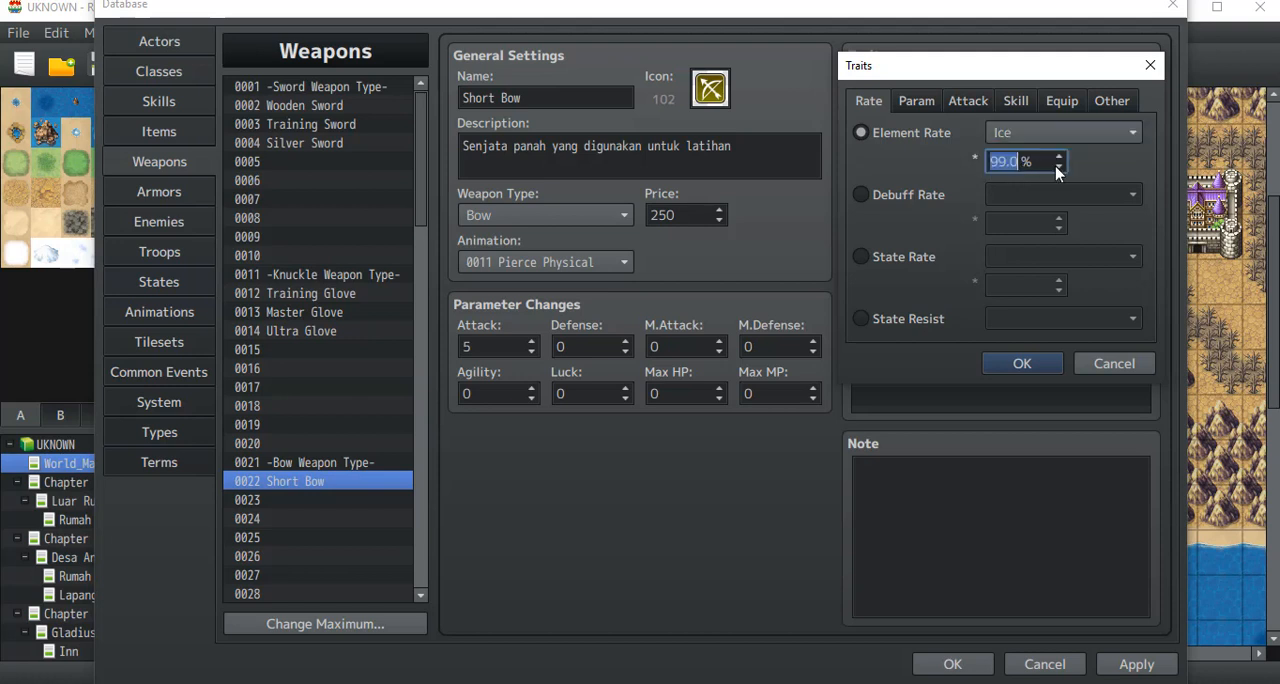
pyautogui.moveTo(1058, 167); pyautogui.dragTo(1058, 167)
pyautogui.write('50')
pyautogui.click(1056, 362)
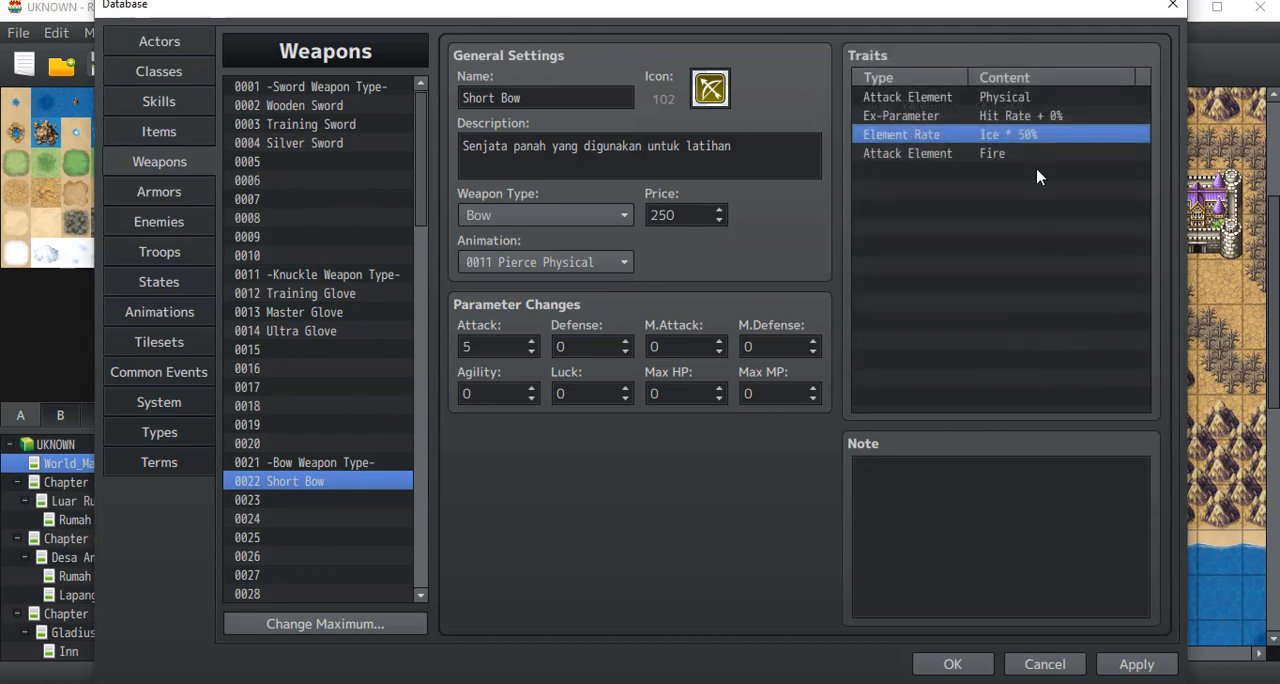
# Step: Compare the Short Bow's Element Rate trait with its Fire Attack Element trait
pyautogui.click(1037, 171)
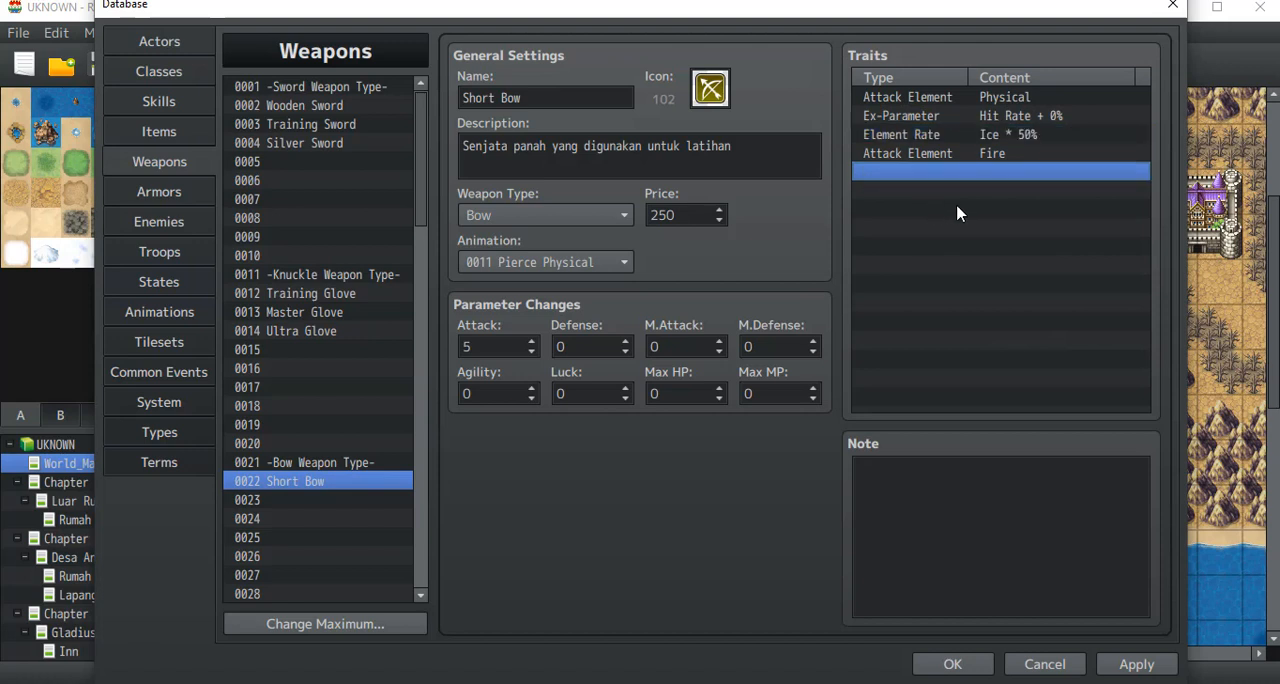
pyautogui.click(920, 139)
pyautogui.click(919, 153)
pyautogui.click(916, 138)
pyautogui.click(914, 150)
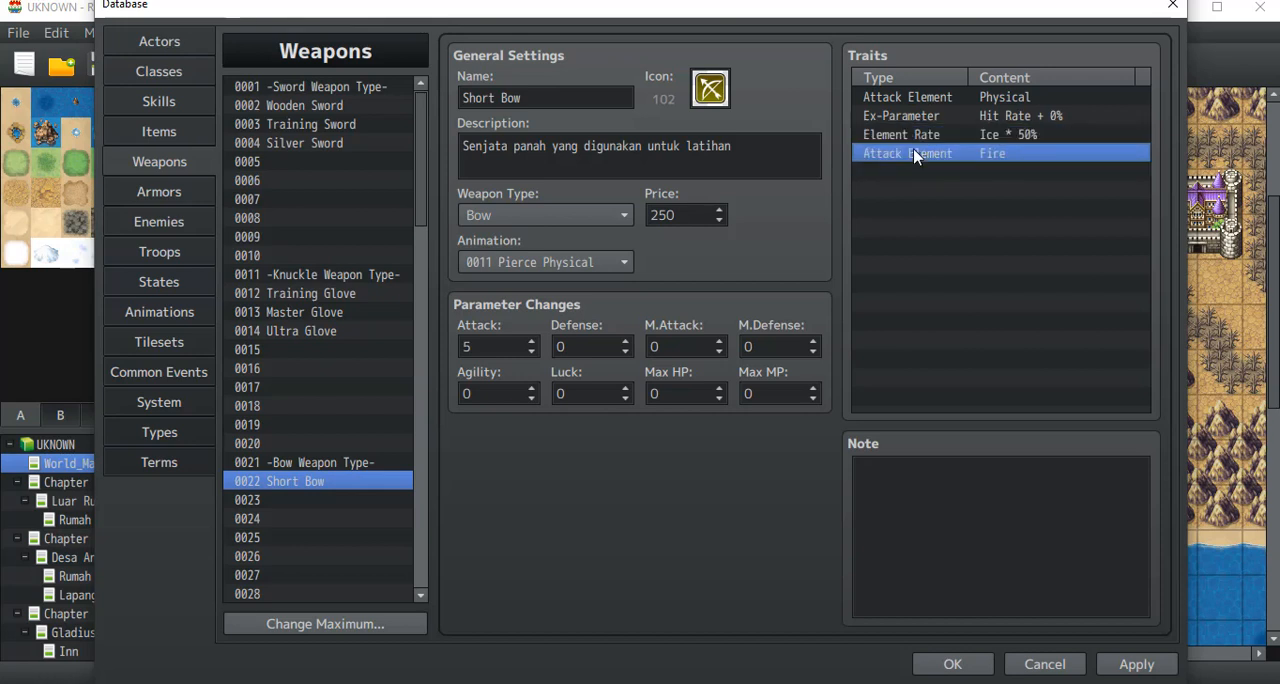
pyautogui.click(914, 139)
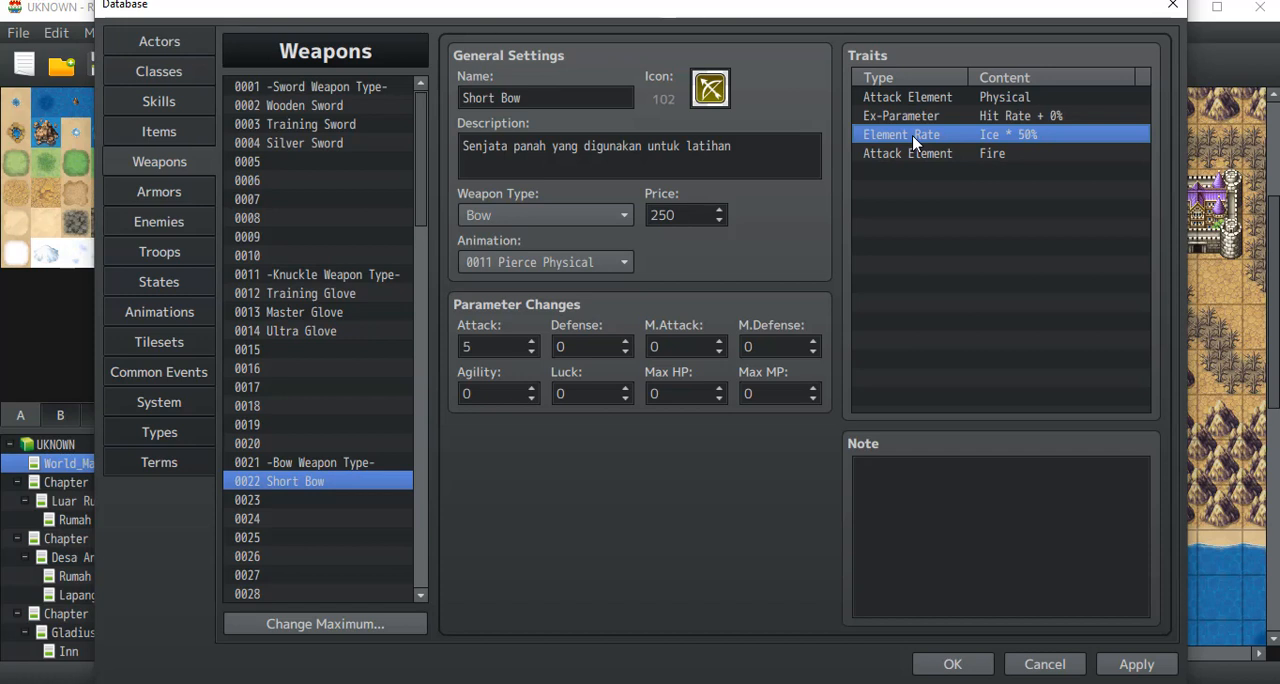
pyautogui.click(932, 172)
# Step: Delete the Fire Attack Element and Ice Element Rate traits from the Short Bow
pyautogui.click(920, 153)
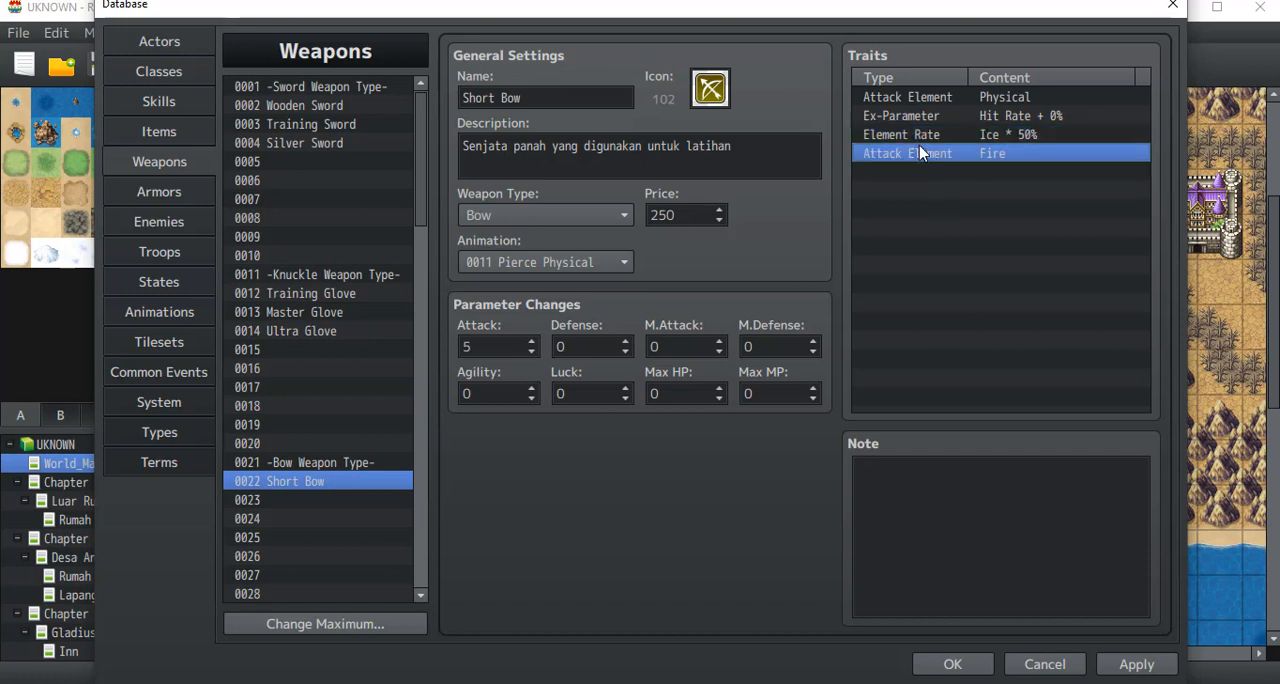
pyautogui.press('Delete')
pyautogui.click(918, 134)
pyautogui.press('Delete')
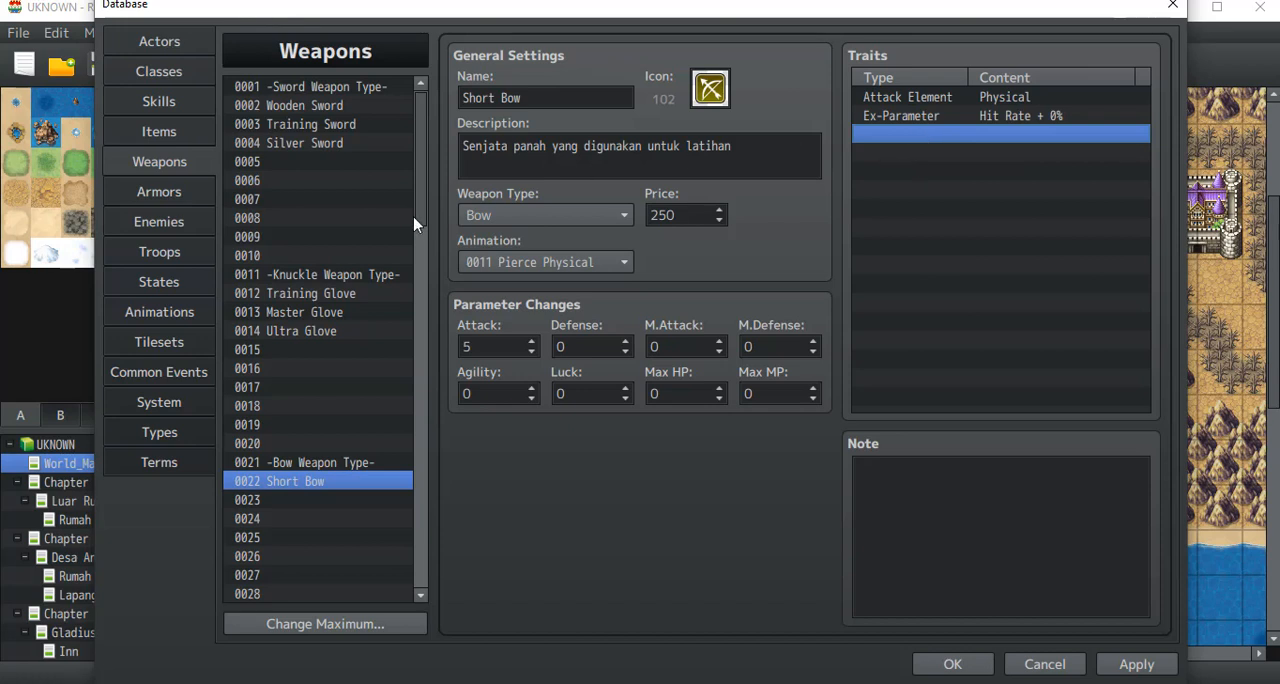
# Step: Look at the -Knuckle Weapon Type- and Master Glove weapon entries
pyautogui.click(343, 279)
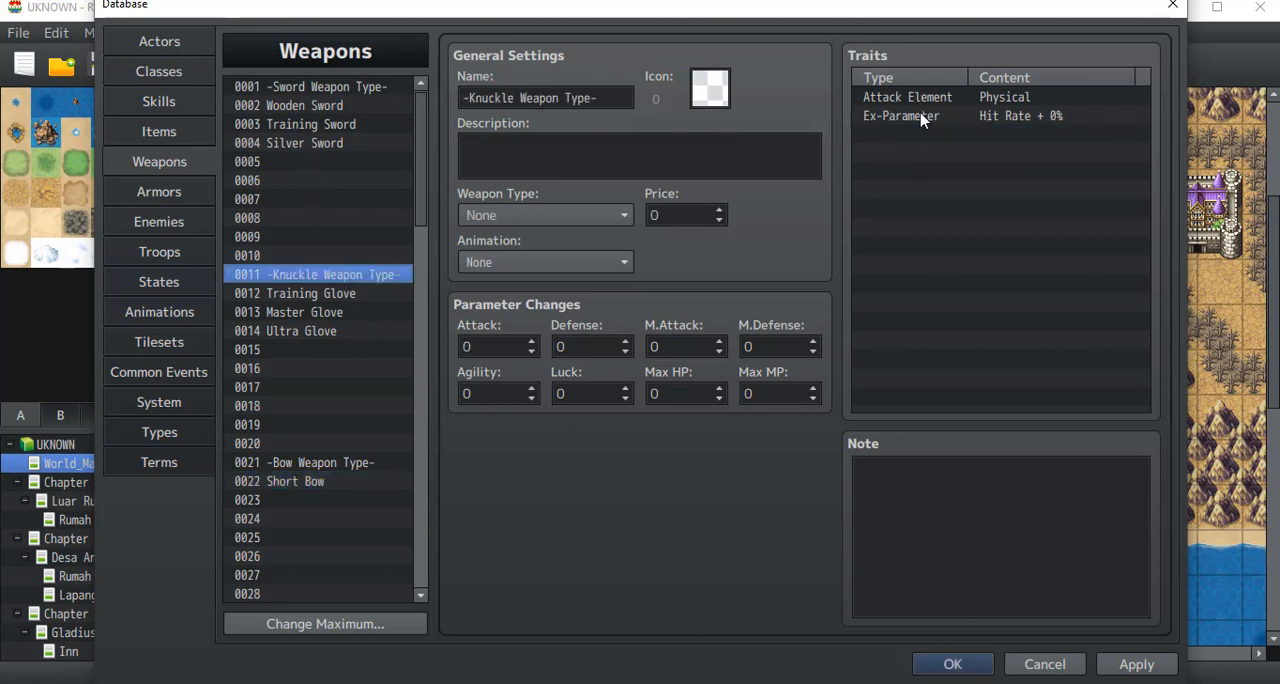
pyautogui.click(341, 312)
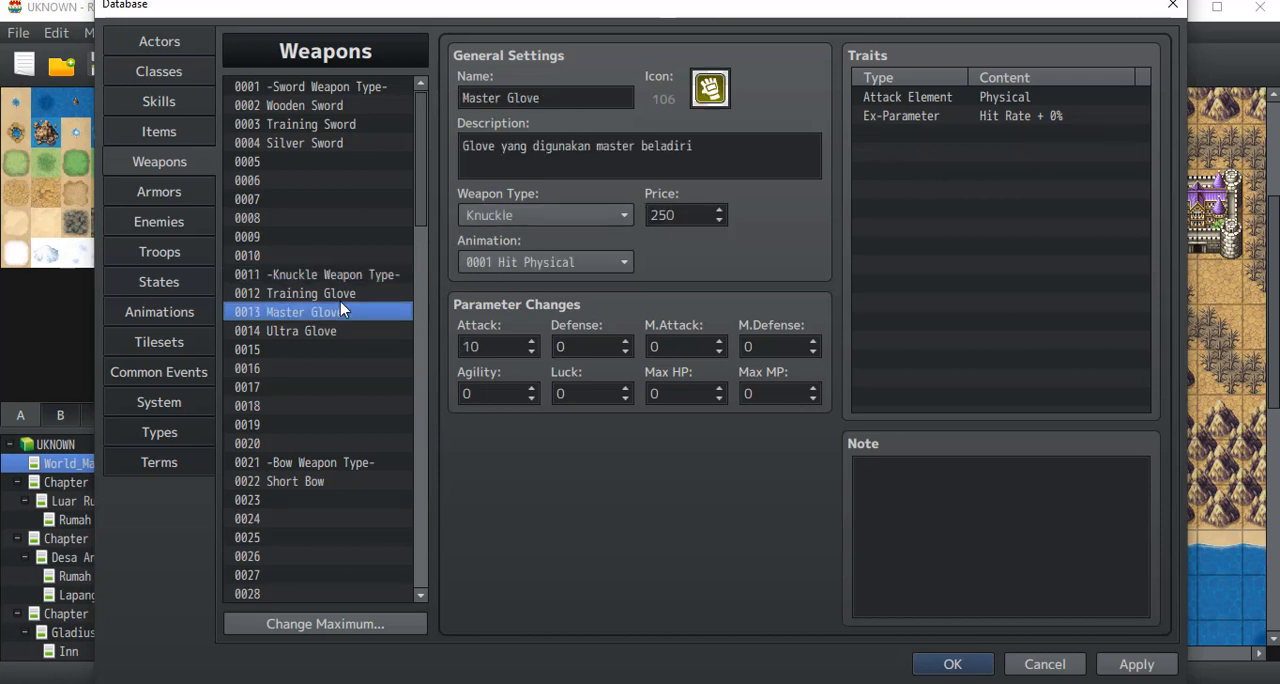